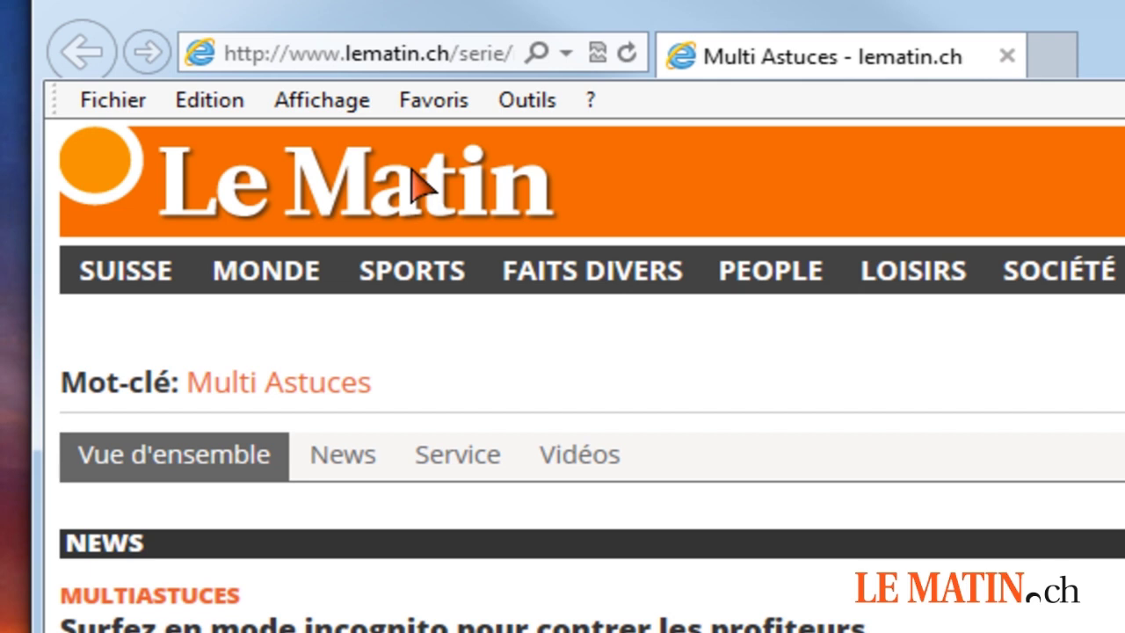
# Step: Start a browser settings export to a file and include only Favoris in it
pyautogui.click(122, 111)
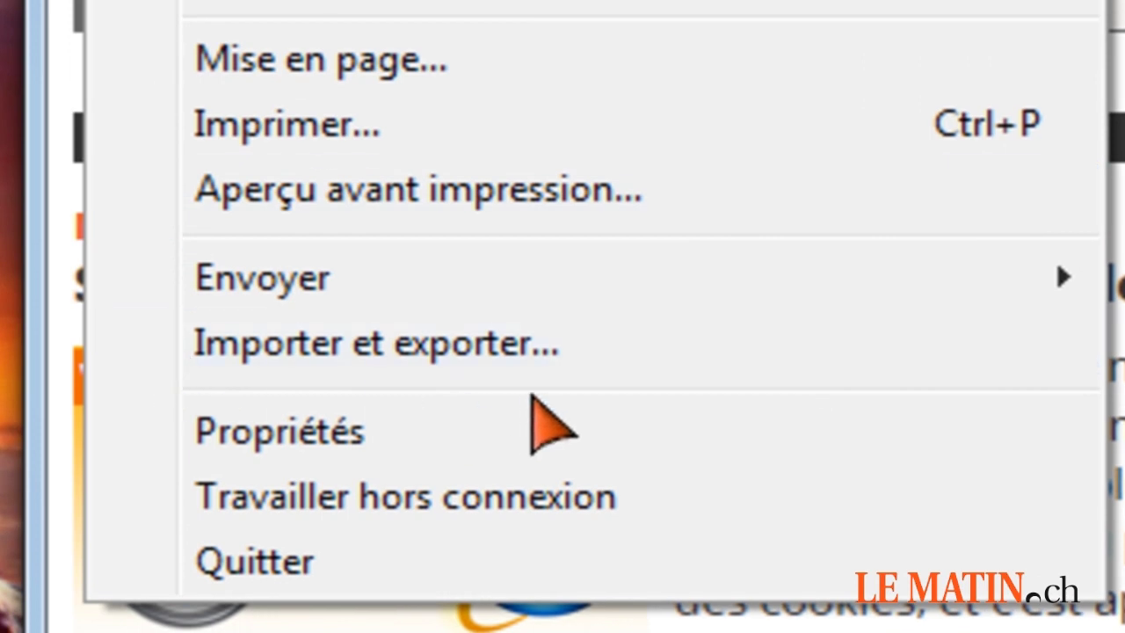
pyautogui.click(536, 364)
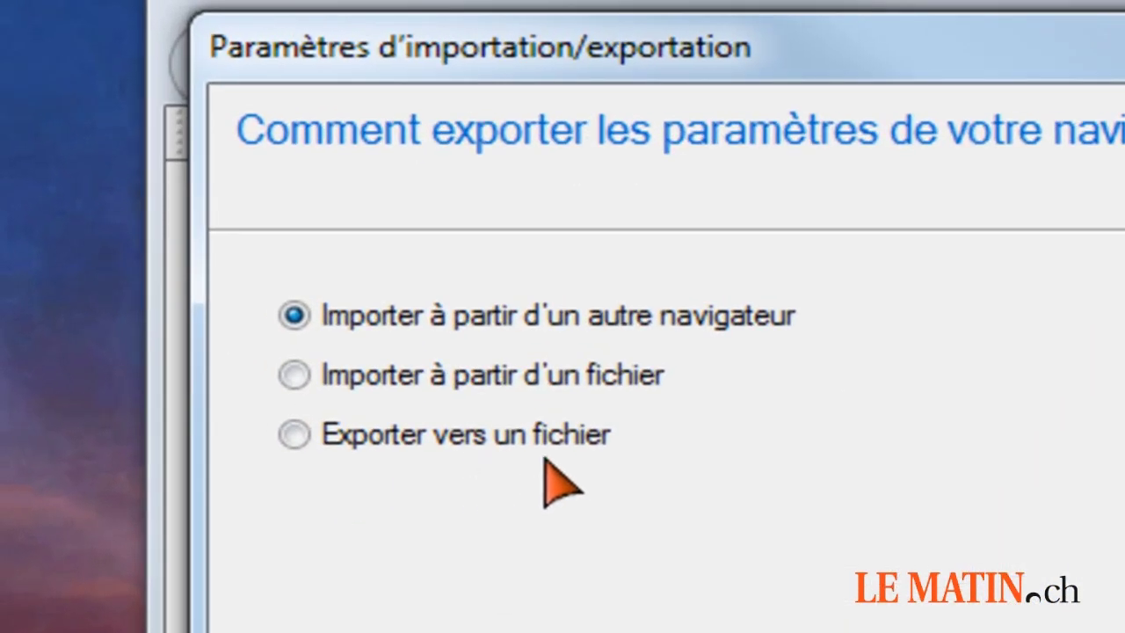
pyautogui.click(296, 436)
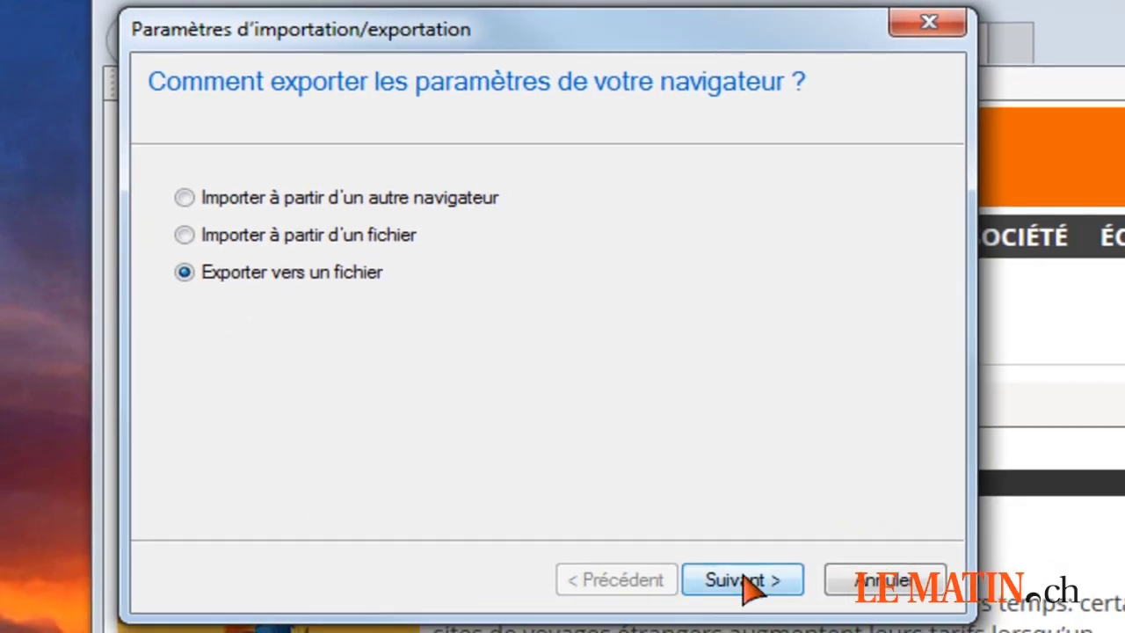
pyautogui.click(744, 582)
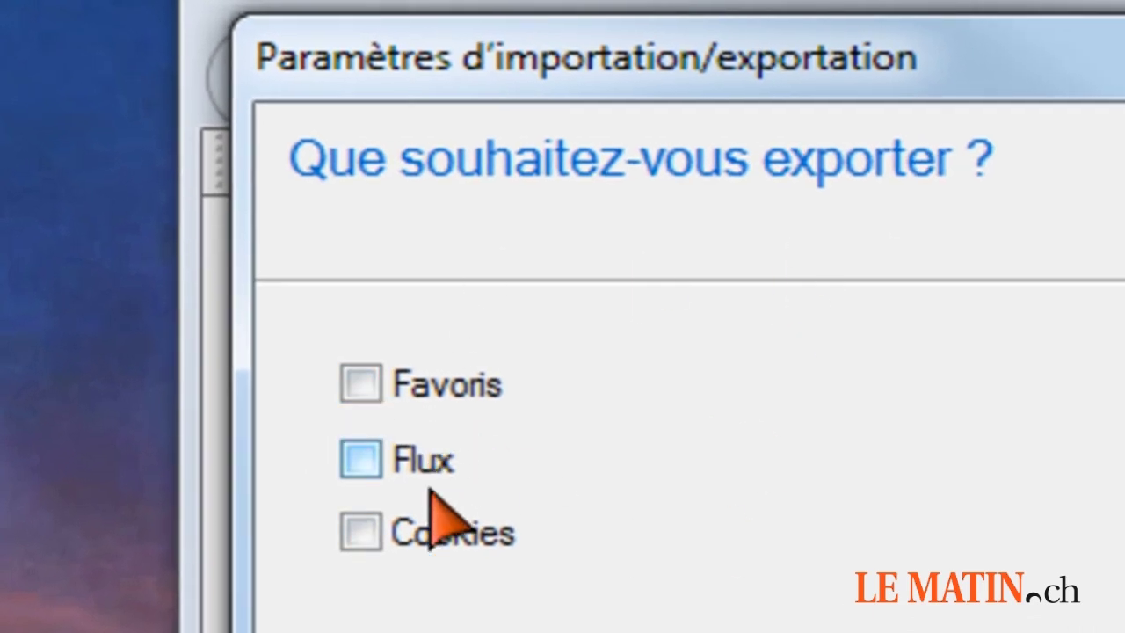
pyautogui.click(362, 383)
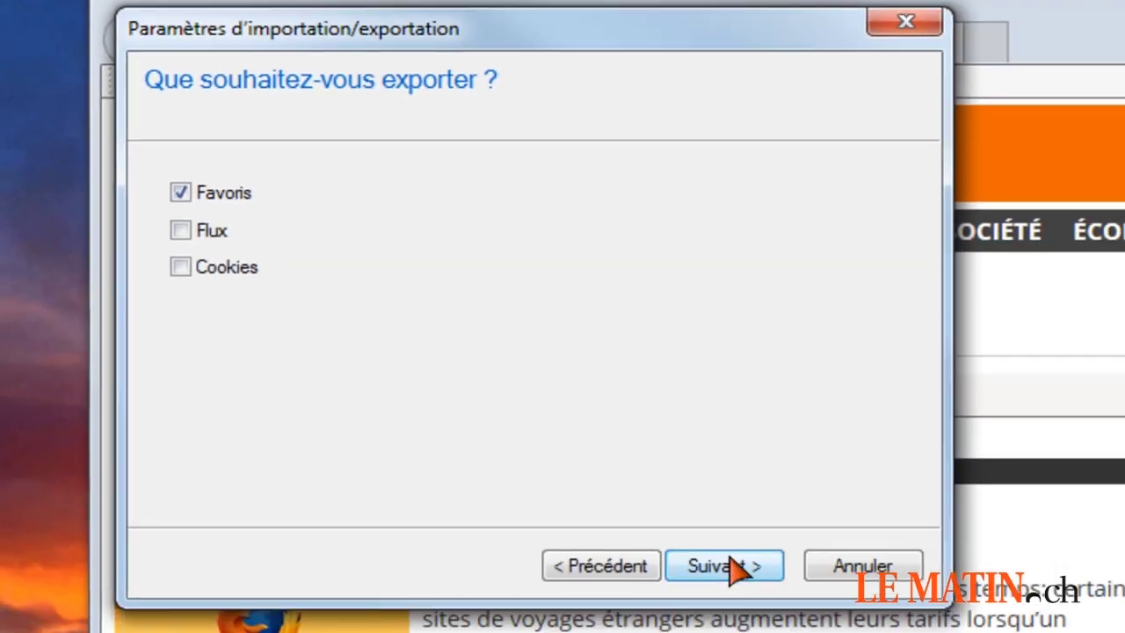
pyautogui.click(734, 567)
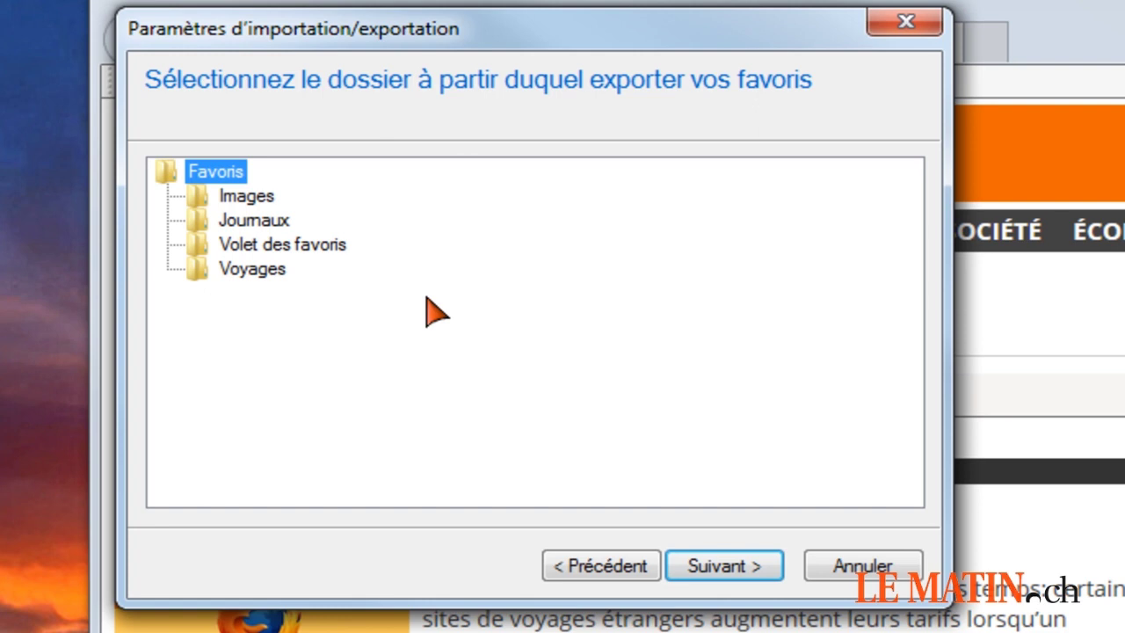
# Step: Choose the top-level Favoris folder as the source of the export and continue to the destination settings
pyautogui.click(257, 224)
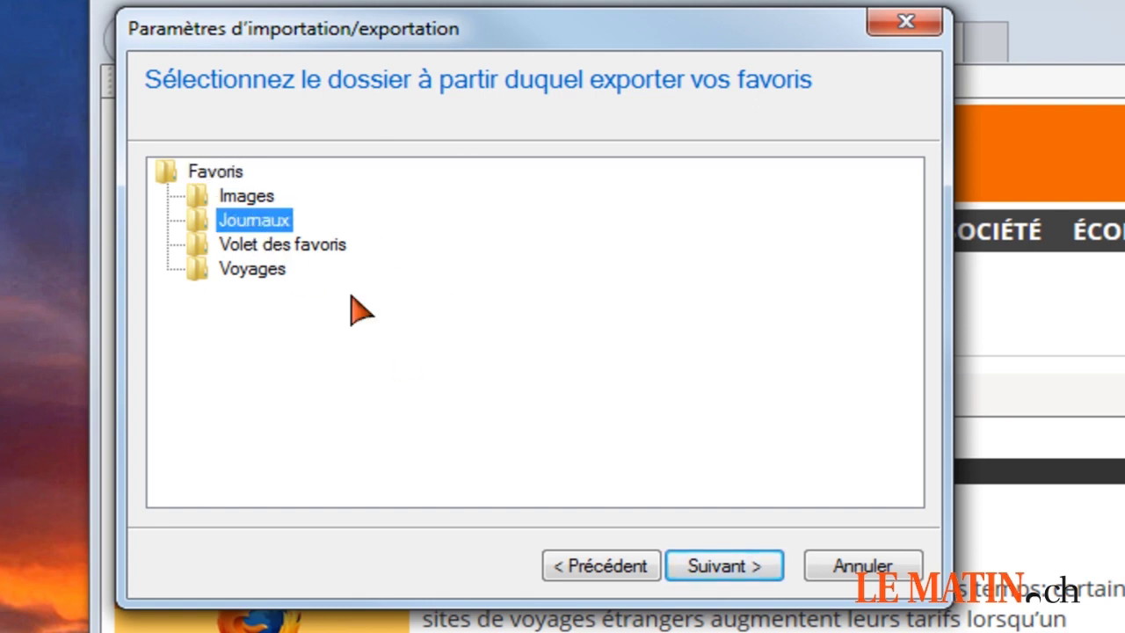
pyautogui.click(280, 239)
pyautogui.click(247, 219)
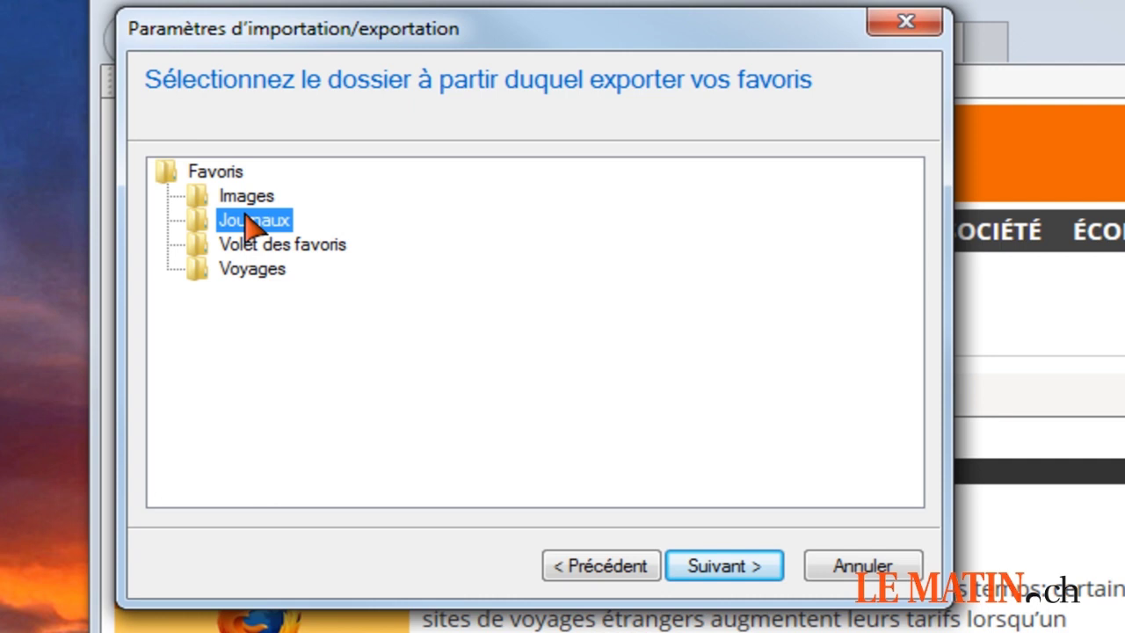
pyautogui.click(201, 180)
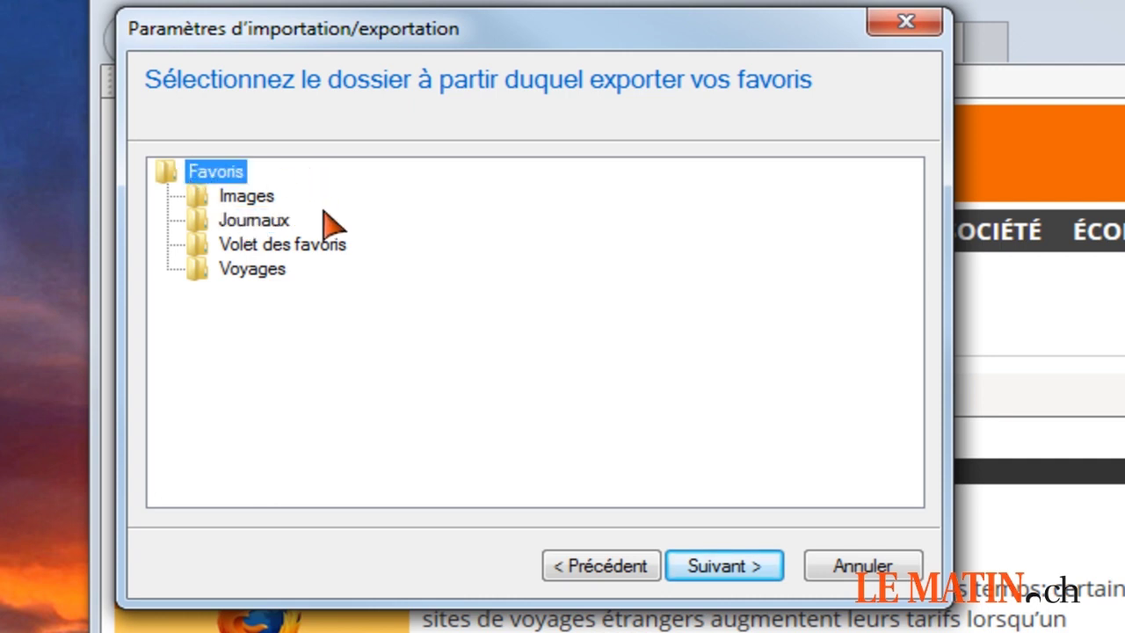
pyautogui.click(716, 567)
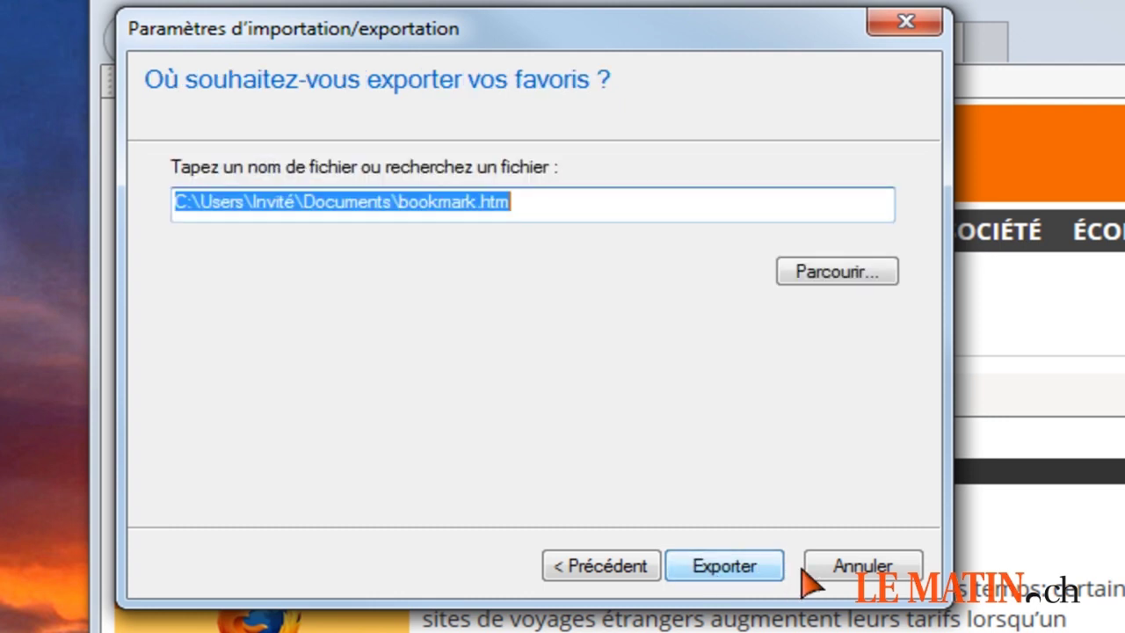
# Step: Name the destination HTML file bookmark_IE, export the favorites to it and finish the wizard
pyautogui.click(546, 219)
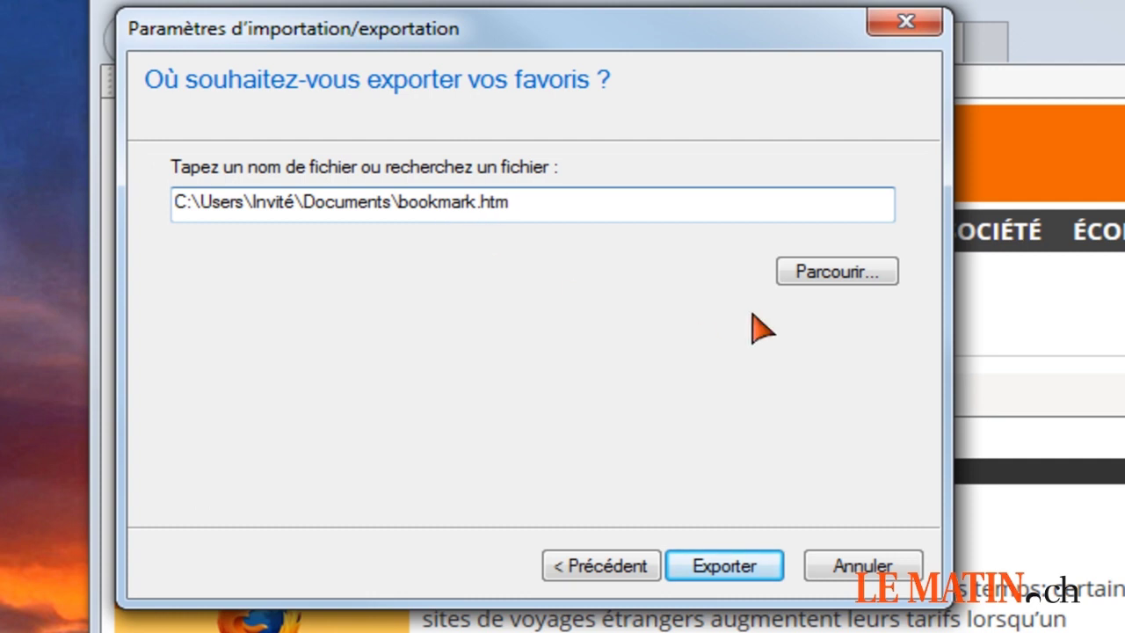
pyautogui.click(829, 273)
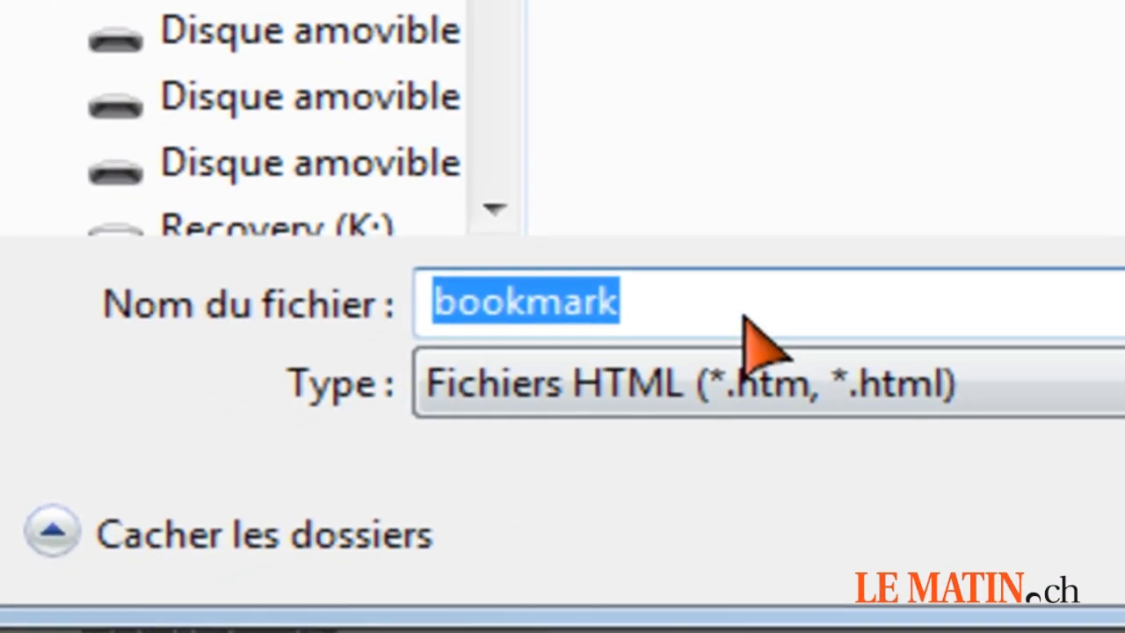
pyautogui.click(260, 522)
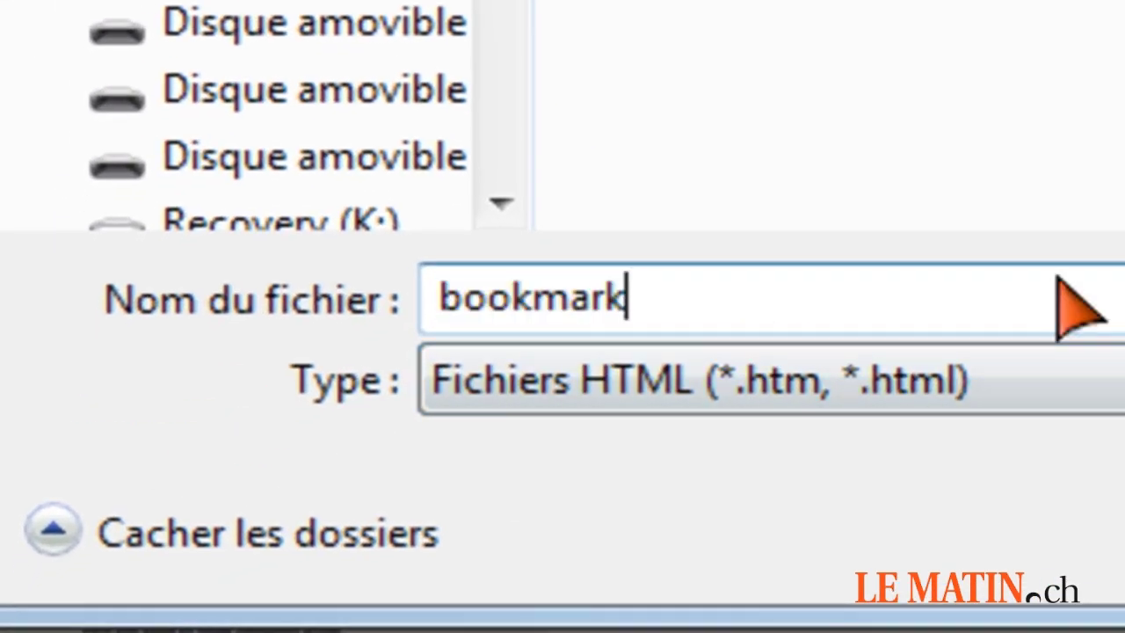
pyautogui.write('_IE')
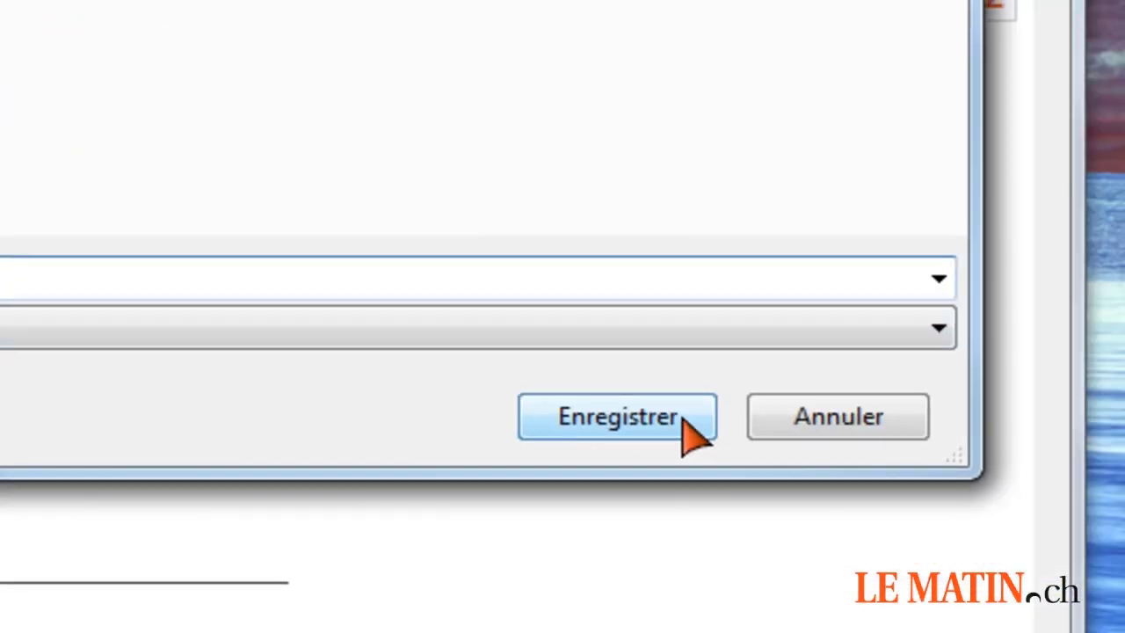
pyautogui.click(693, 431)
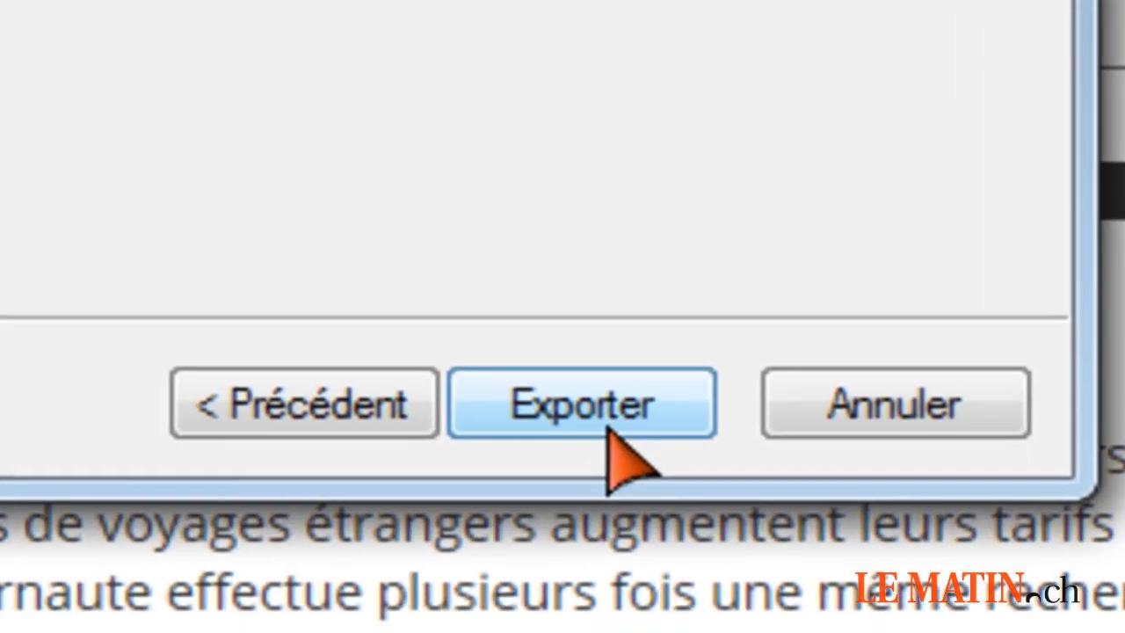
pyautogui.click(635, 584)
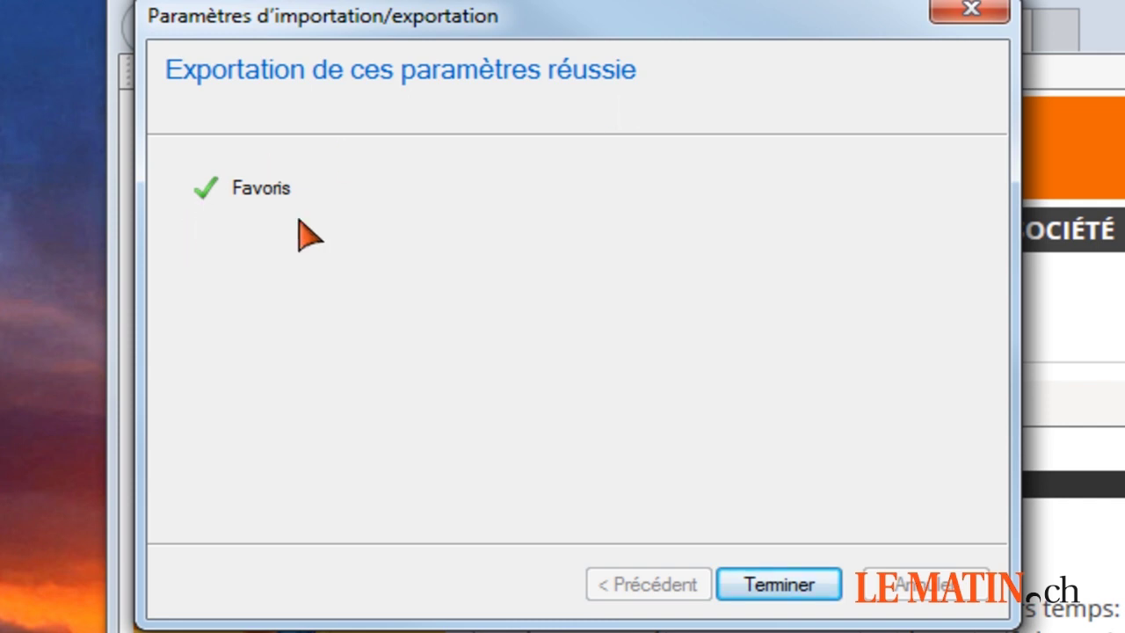
pyautogui.click(774, 593)
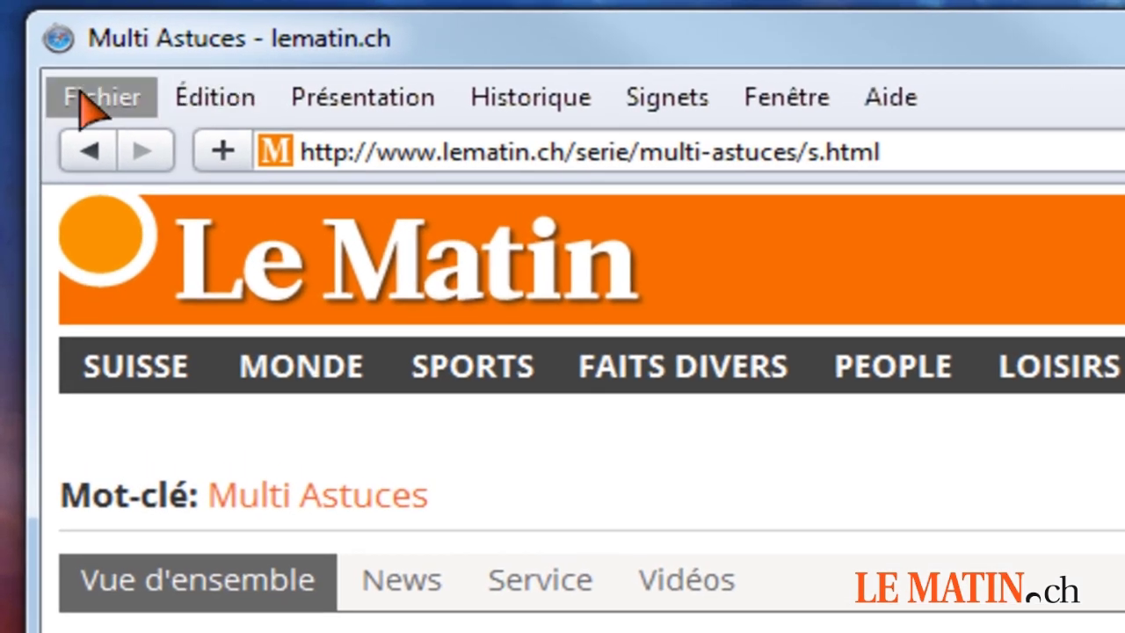
# Step: Switch to Safari, export its bookmarks to the HTML file Signets Safari and close the browser window
pyautogui.click(84, 95)
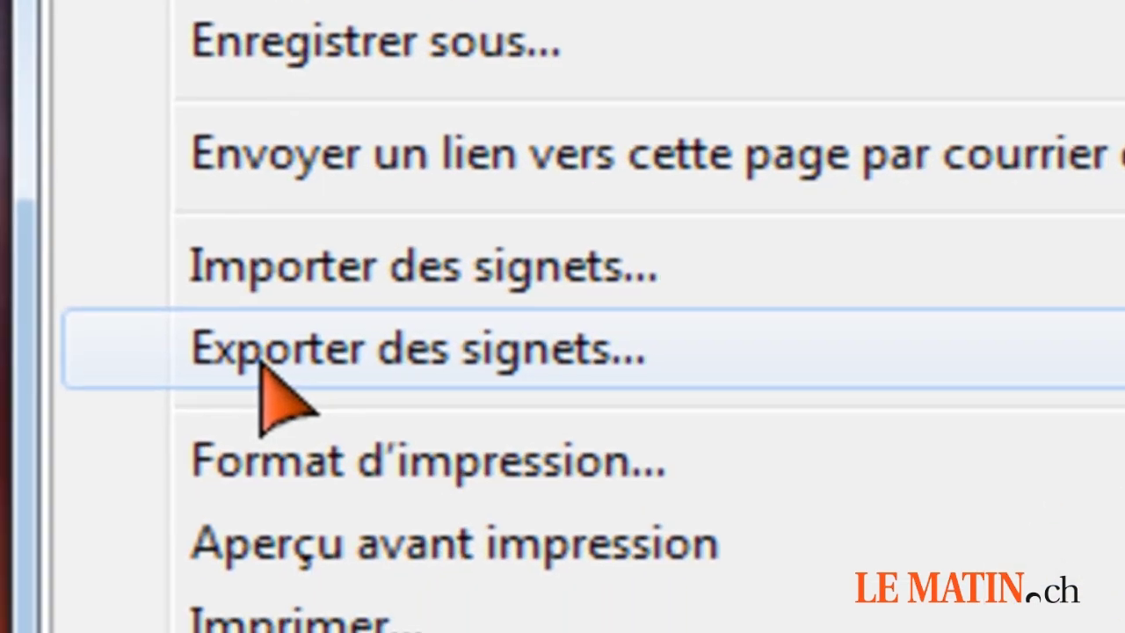
pyautogui.click(587, 380)
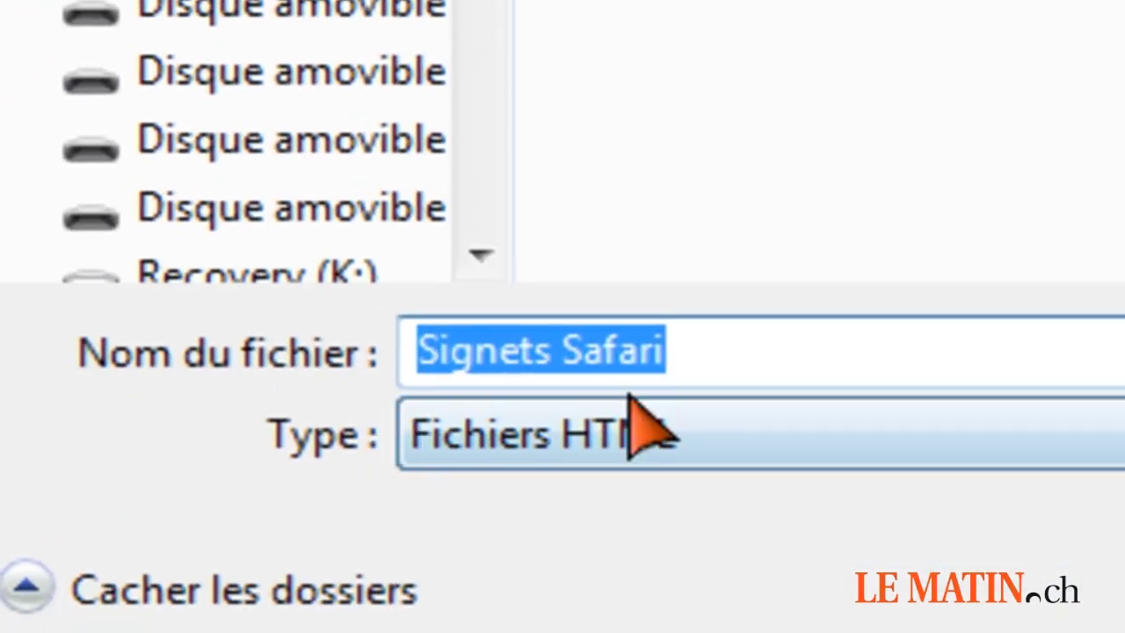
pyautogui.press('End')
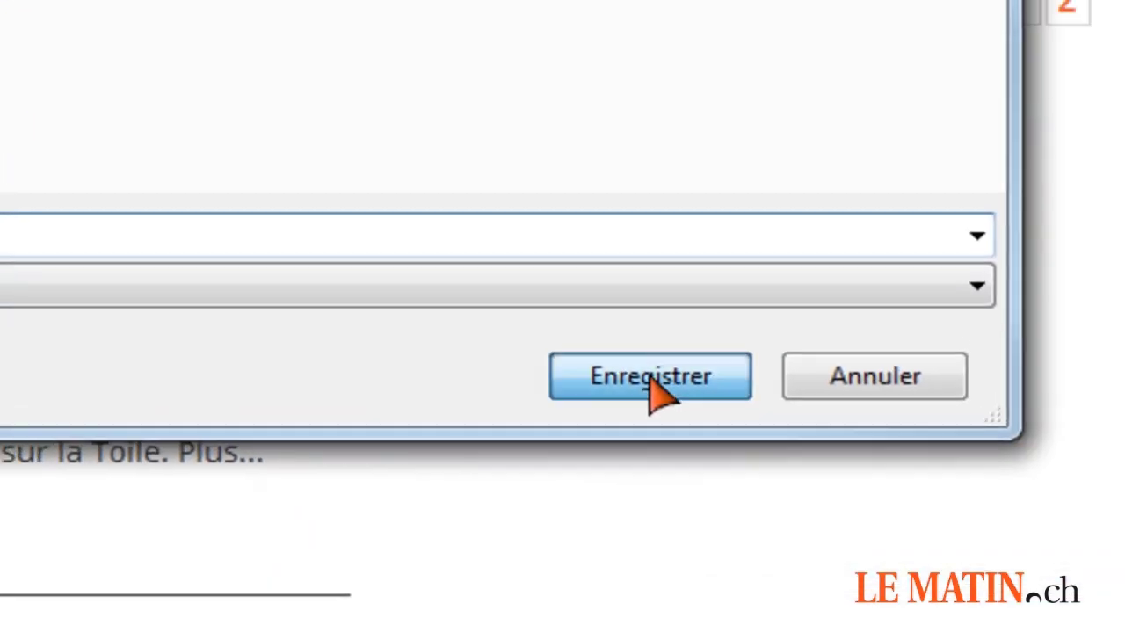
pyautogui.click(649, 378)
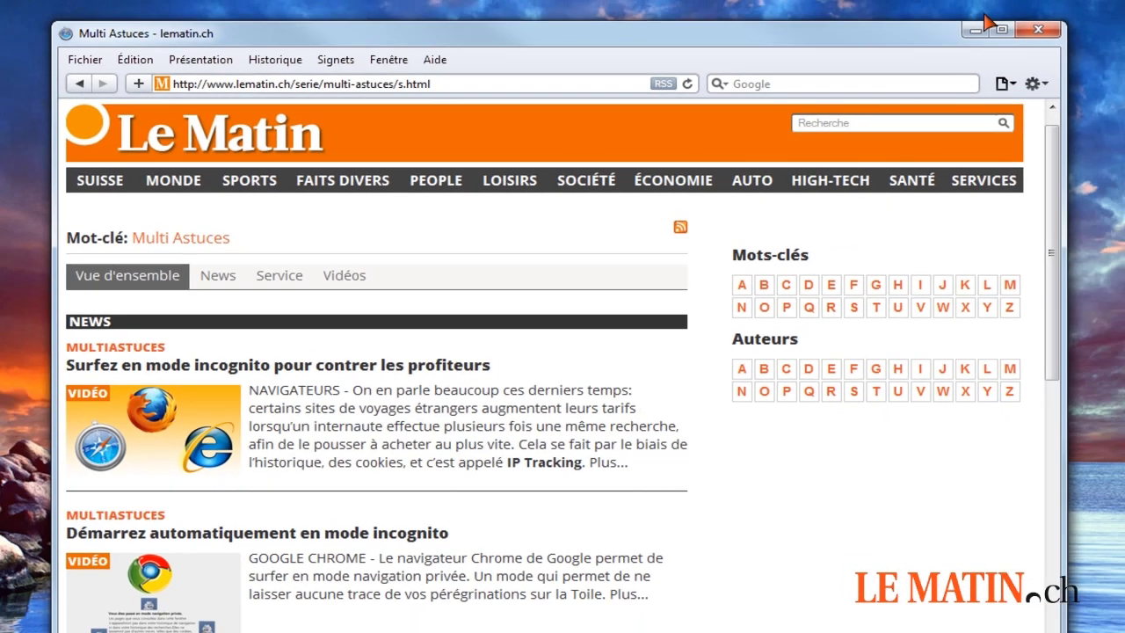
pyautogui.click(1038, 29)
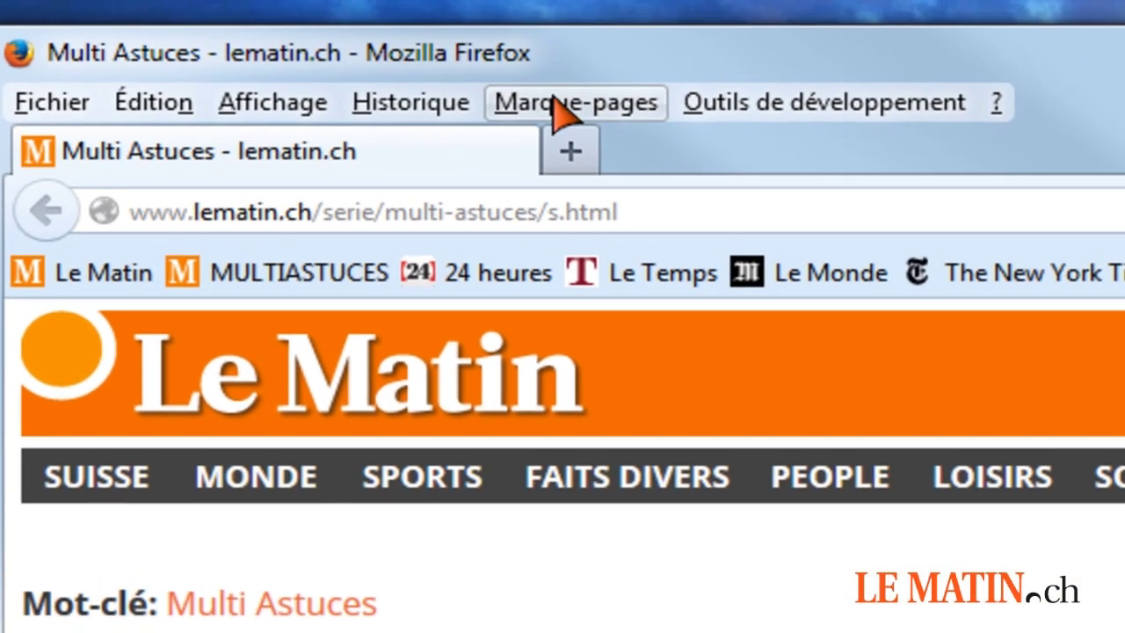
# Step: Switch to Firefox, select Tous les marque-pages in the bookmark library and start exporting the bookmarks as HTML
pyautogui.click(303, 49)
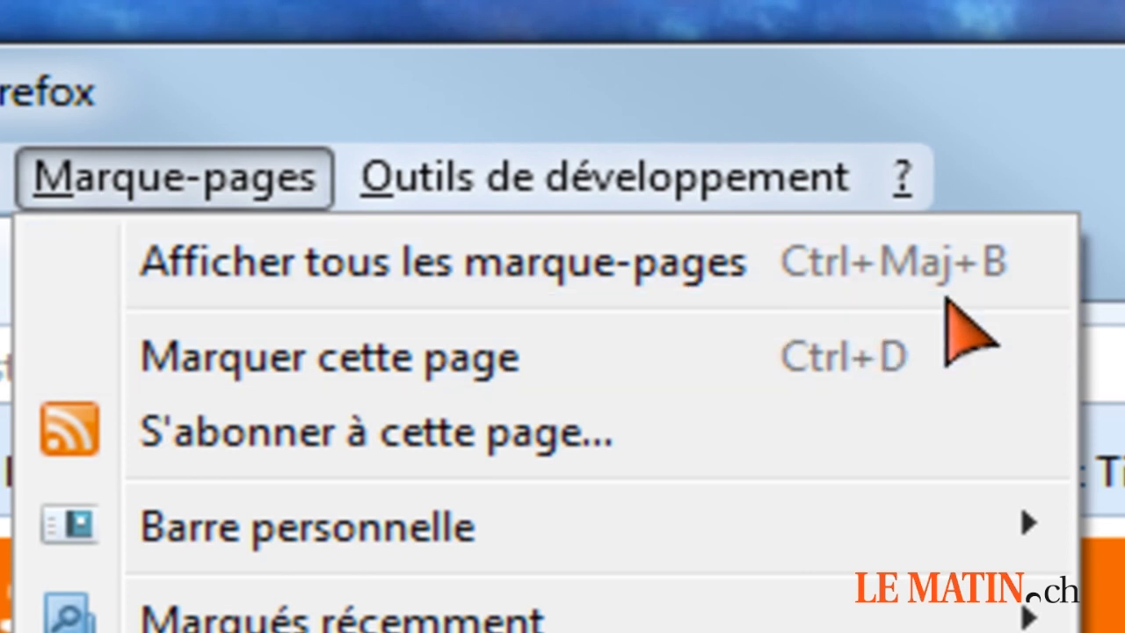
pyautogui.click(803, 283)
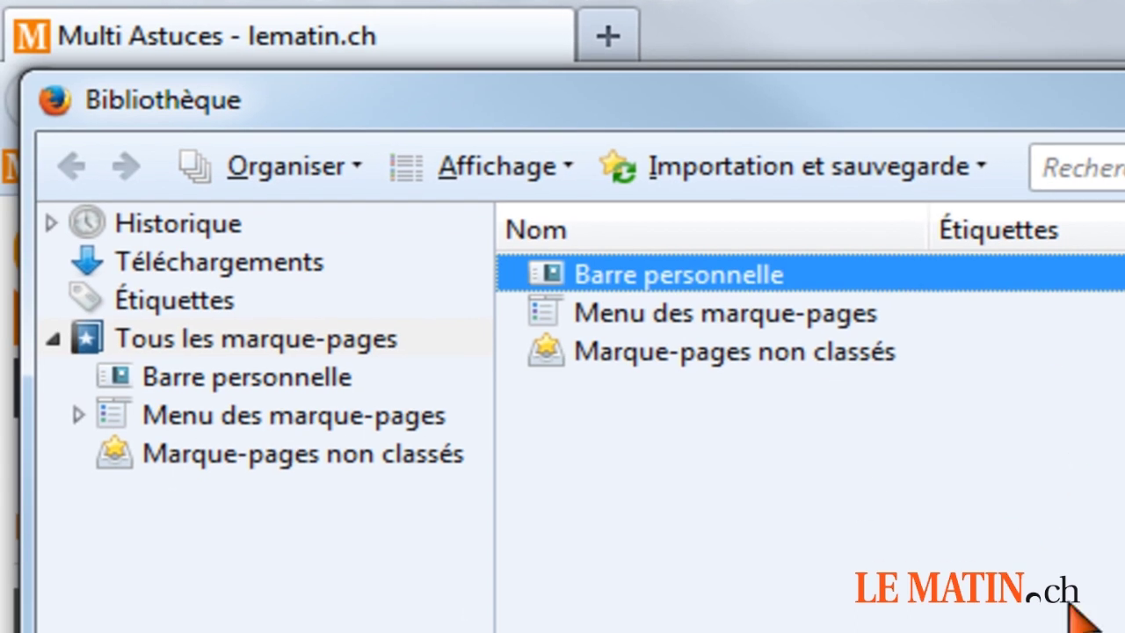
pyautogui.click(180, 338)
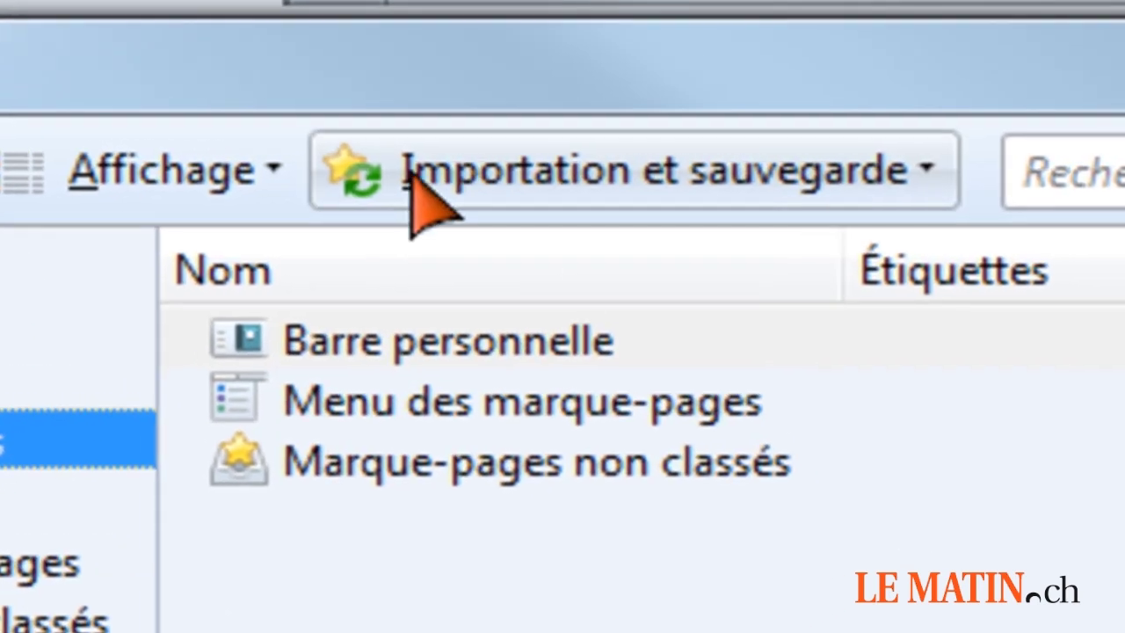
pyautogui.click(907, 168)
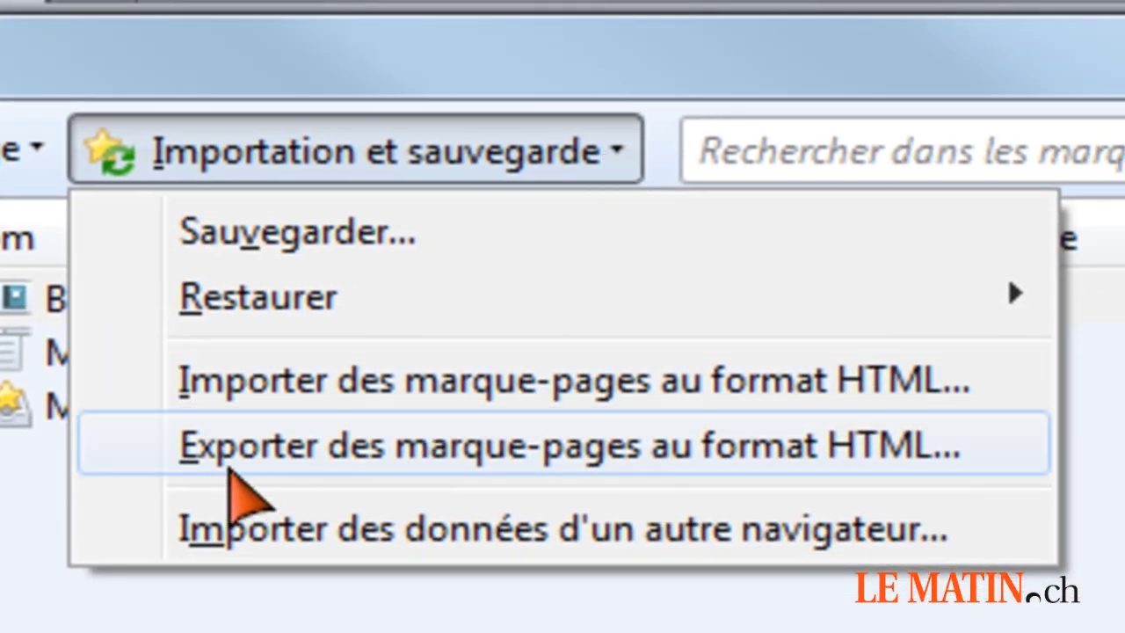
pyautogui.click(730, 447)
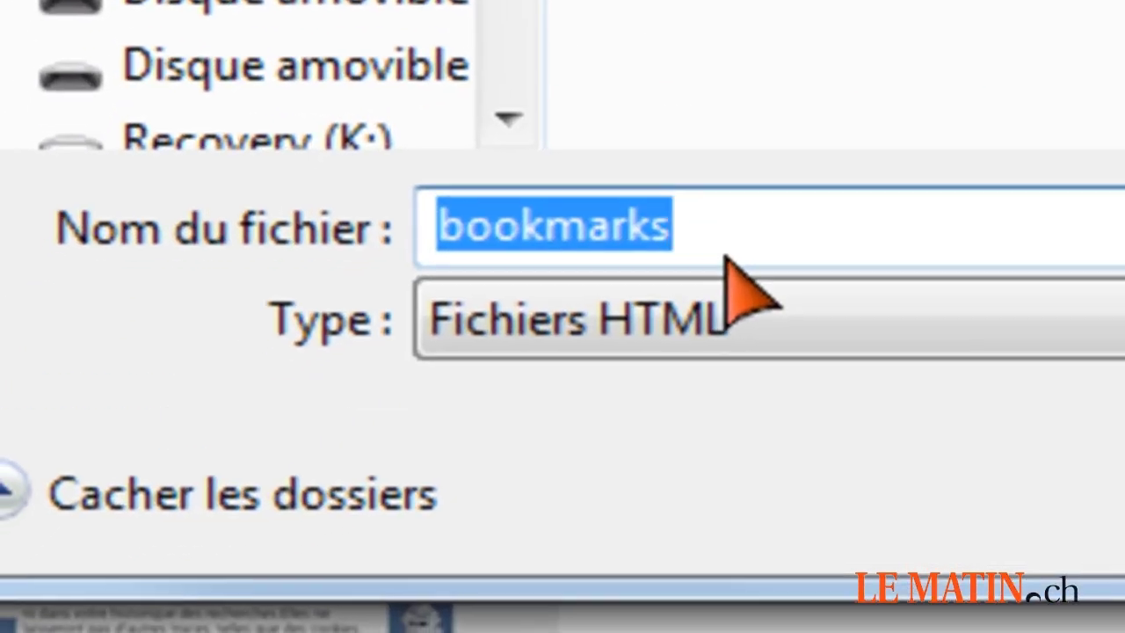
# Step: Save the exported bookmarks as the HTML file Favoris_Firefox and close the bookmark library
pyautogui.click(153, 570)
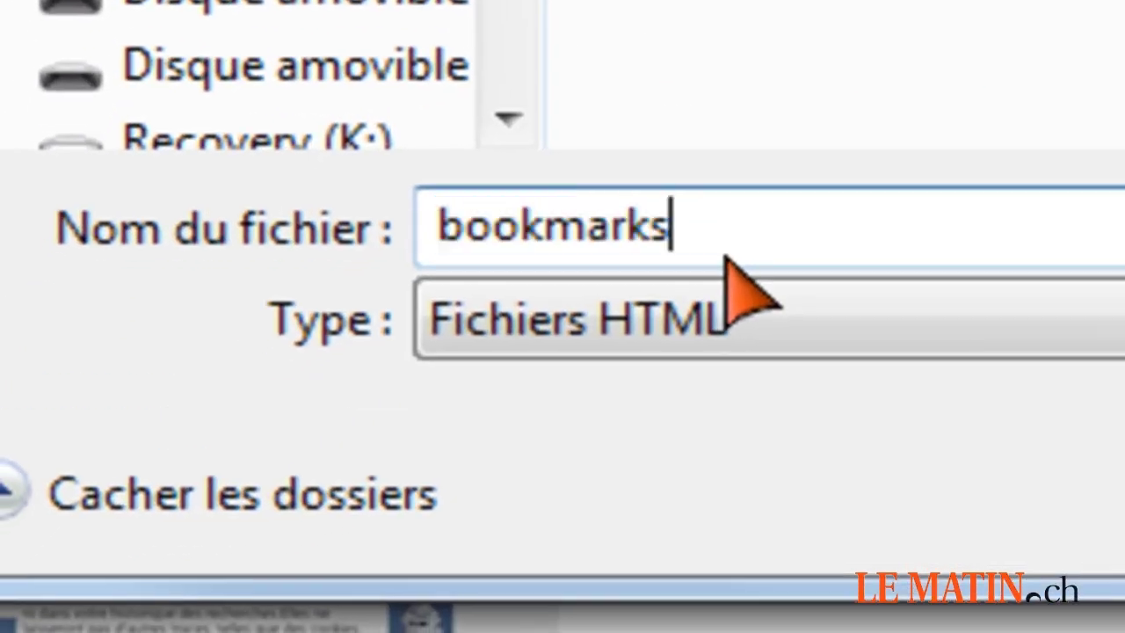
pyautogui.hotkey('ctrl', 'a')
pyautogui.write('Favoris_Firefox')
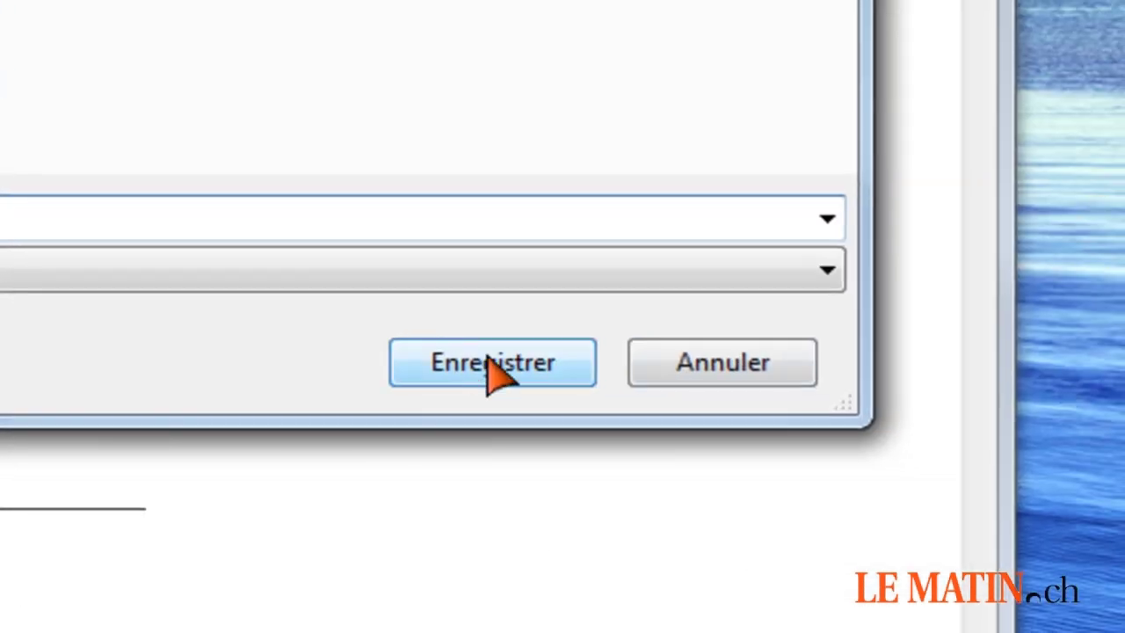
pyautogui.click(497, 369)
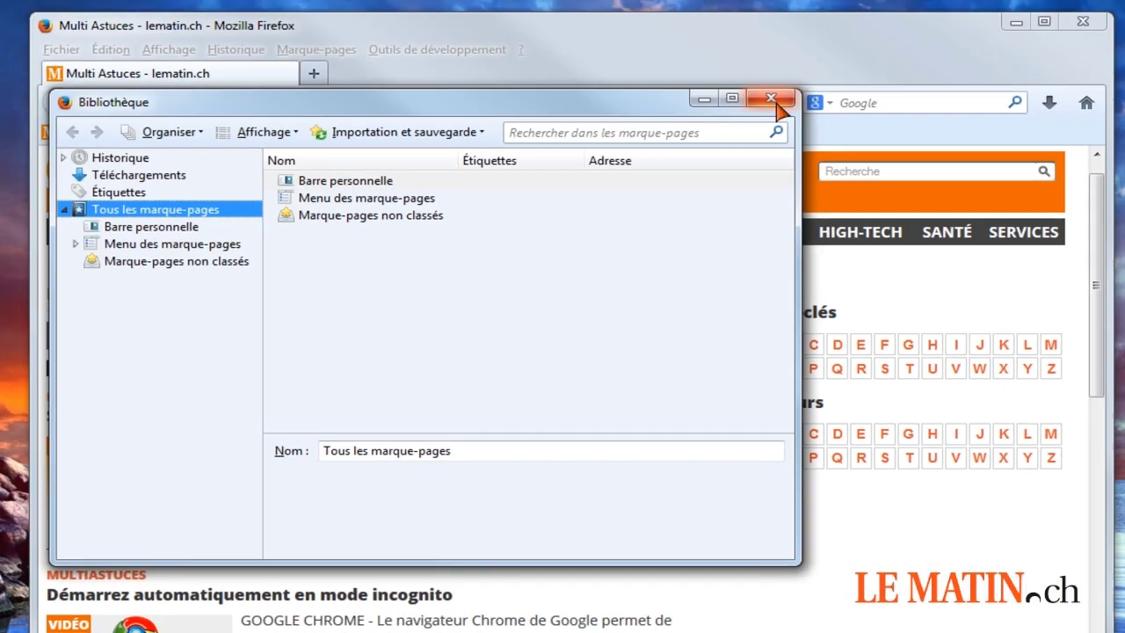
pyautogui.click(772, 98)
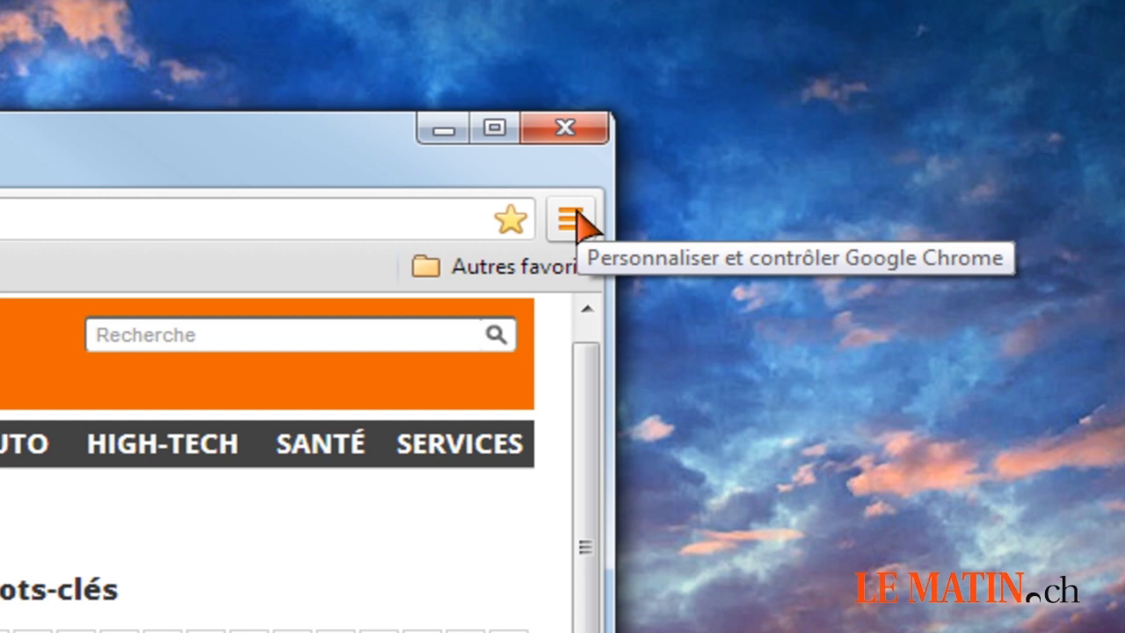
# Step: Switch to Chrome, open the bookmark manager and start exporting the Barre de favoris bookmarks to an HTML file
pyautogui.click(576, 223)
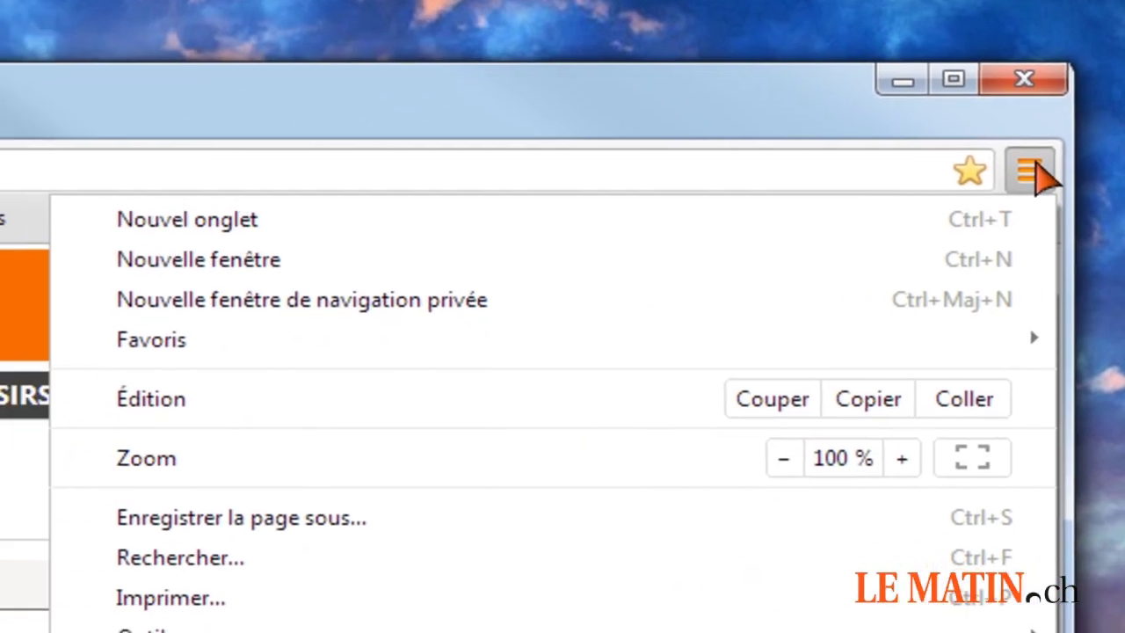
pyautogui.moveTo(123, 353)
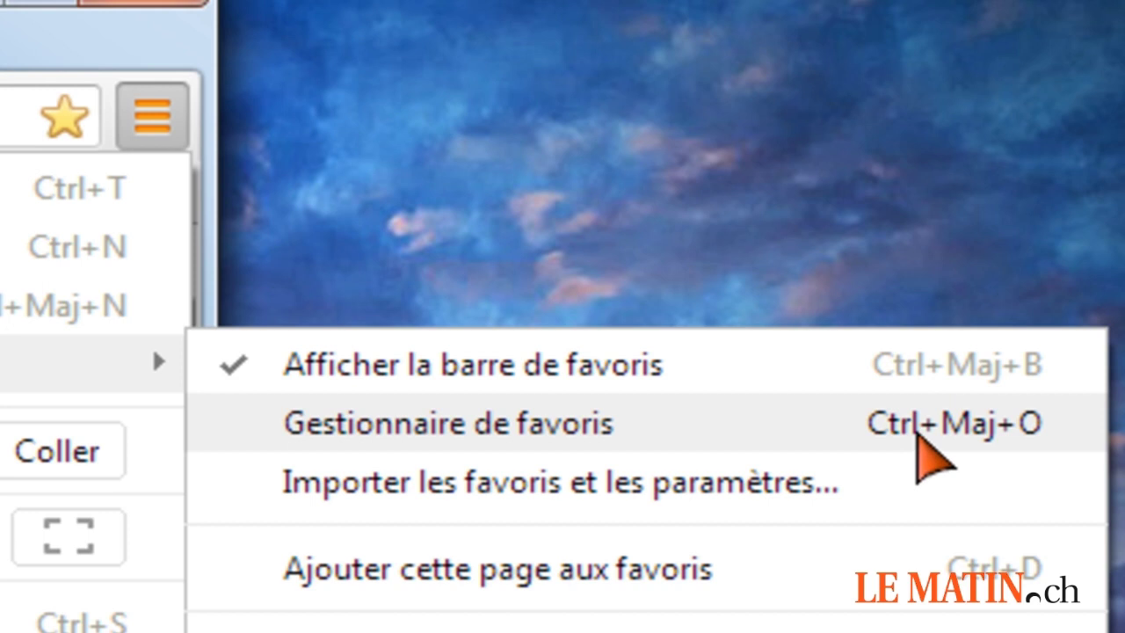
pyautogui.click(934, 457)
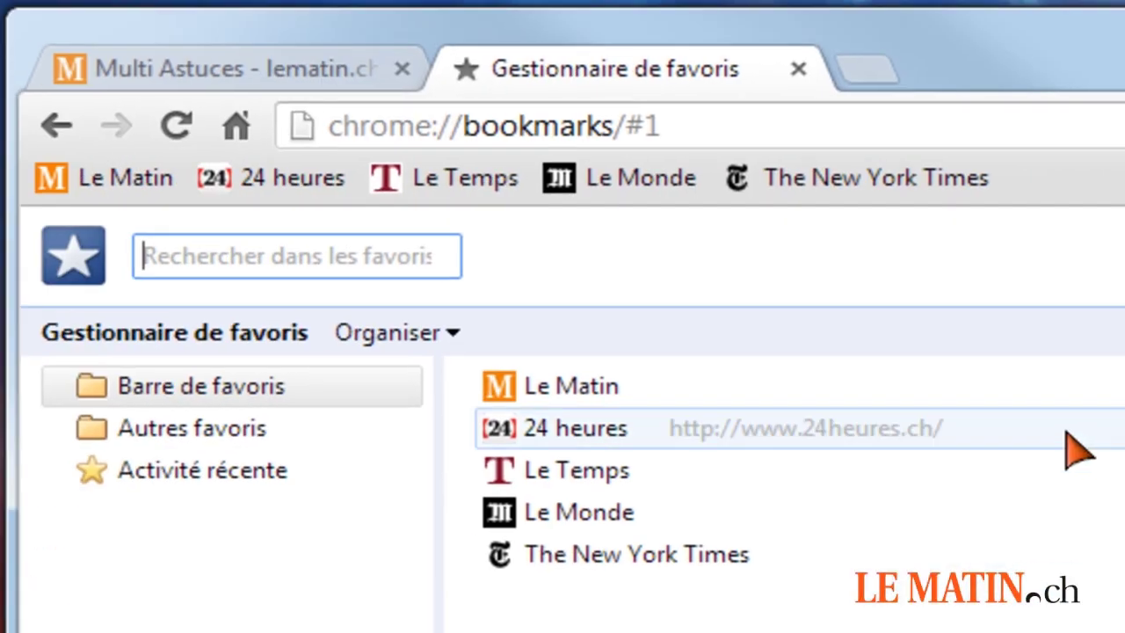
pyautogui.click(312, 391)
pyautogui.click(448, 338)
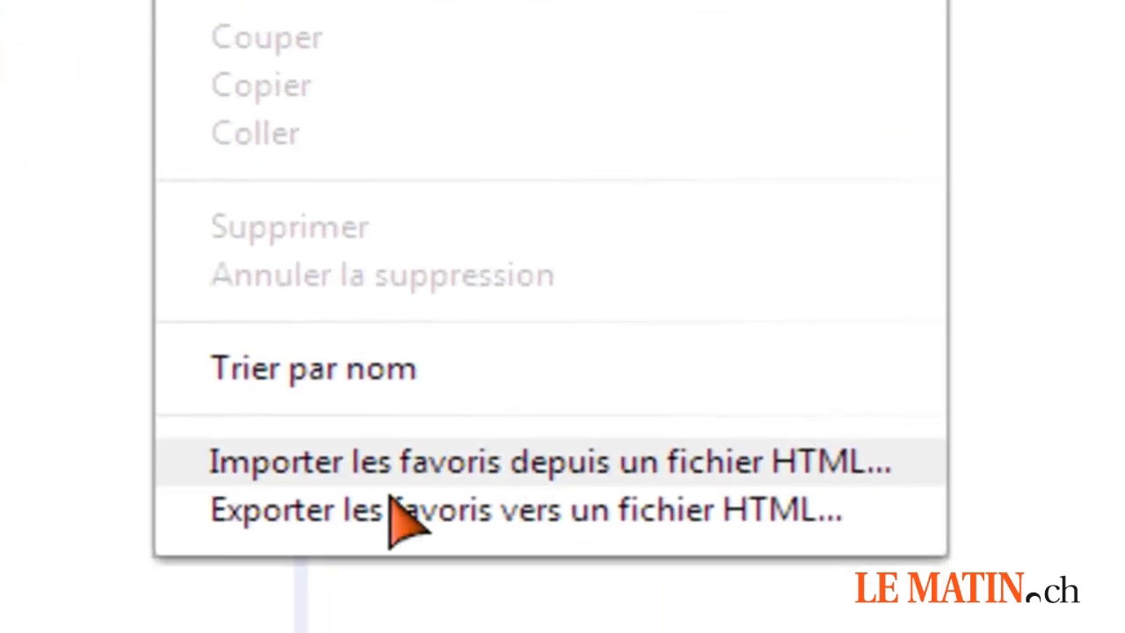
pyautogui.click(686, 521)
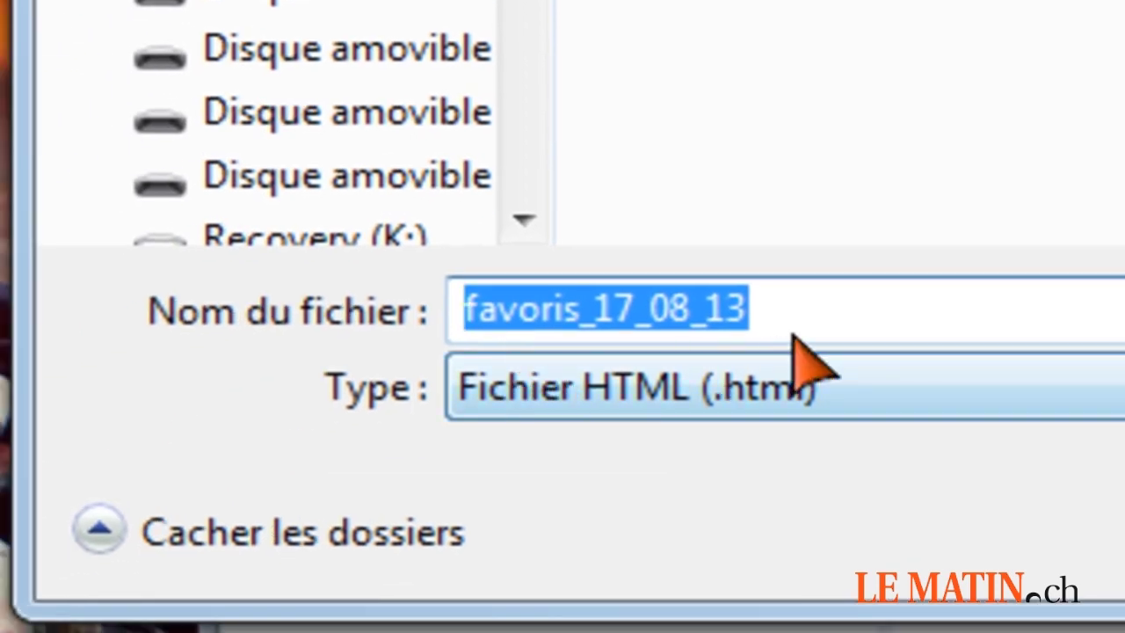
# Step: Save the exported bookmarks as the HTML file favoris_17_08_13_CHROME
pyautogui.click(831, 332)
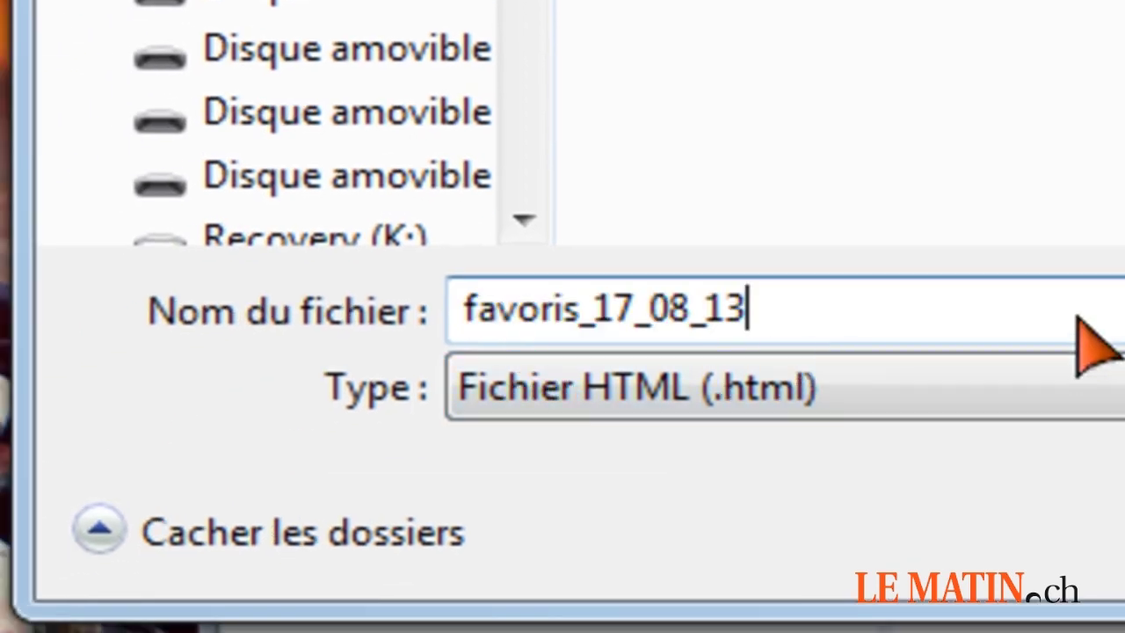
pyautogui.write('_CHROME')
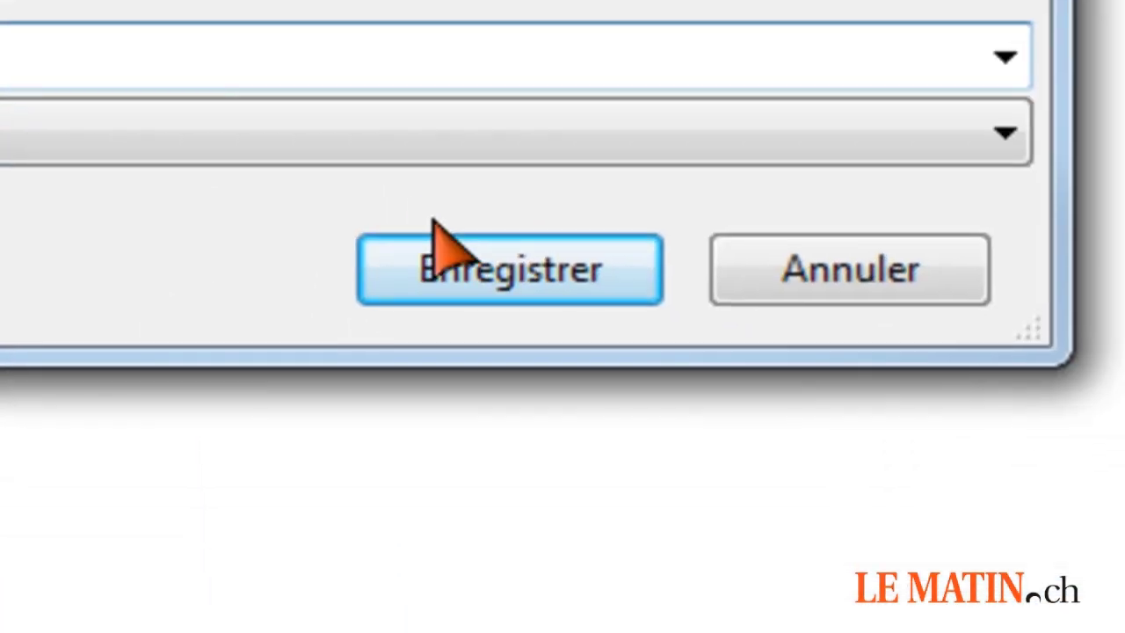
pyautogui.click(489, 283)
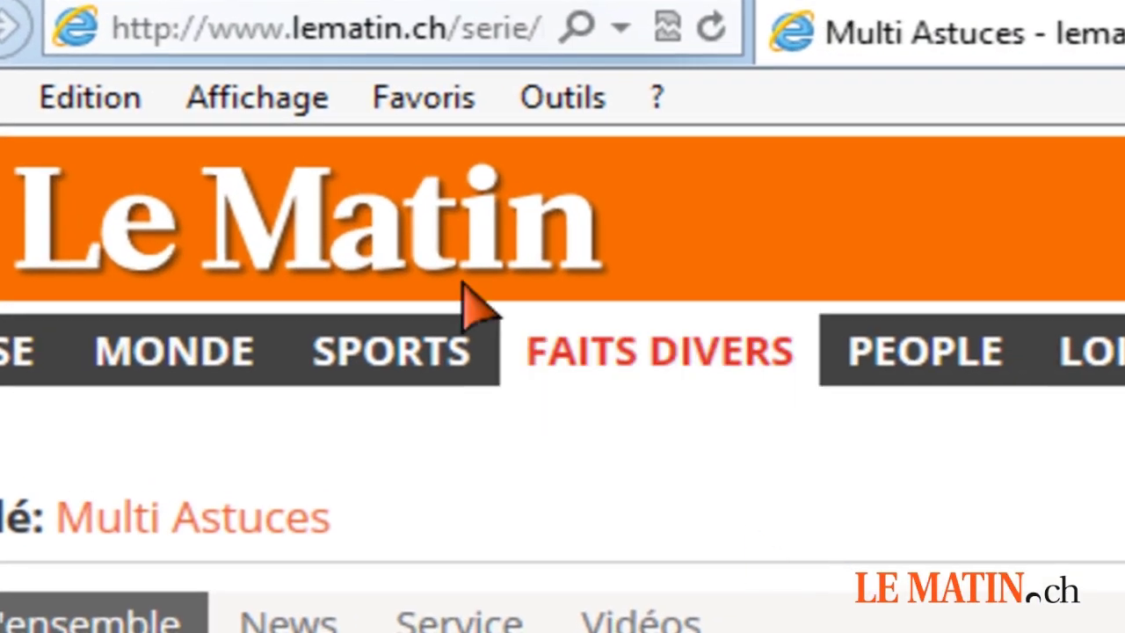
# Step: Switch to Internet Explorer and delete the Images folder from the favorites
pyautogui.click(264, 71)
pyautogui.rightClick(474, 398)
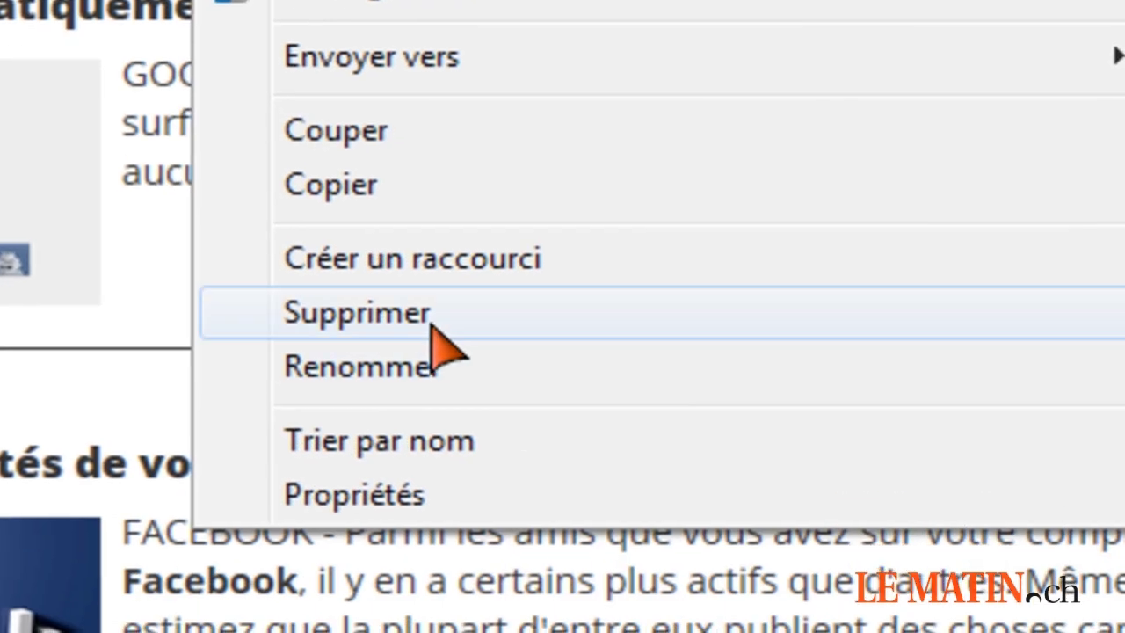
pyautogui.click(436, 330)
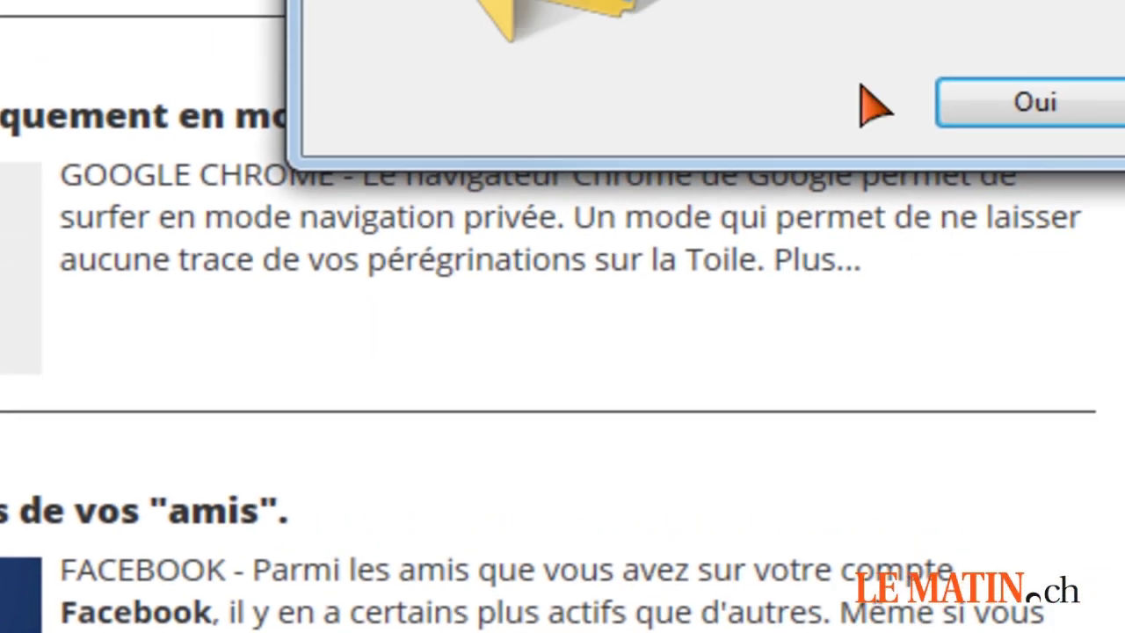
pyautogui.click(818, 218)
# Step: Delete the Journaux and Voyages folders from the favorites, keeping only Volet des favoris
pyautogui.click(226, 137)
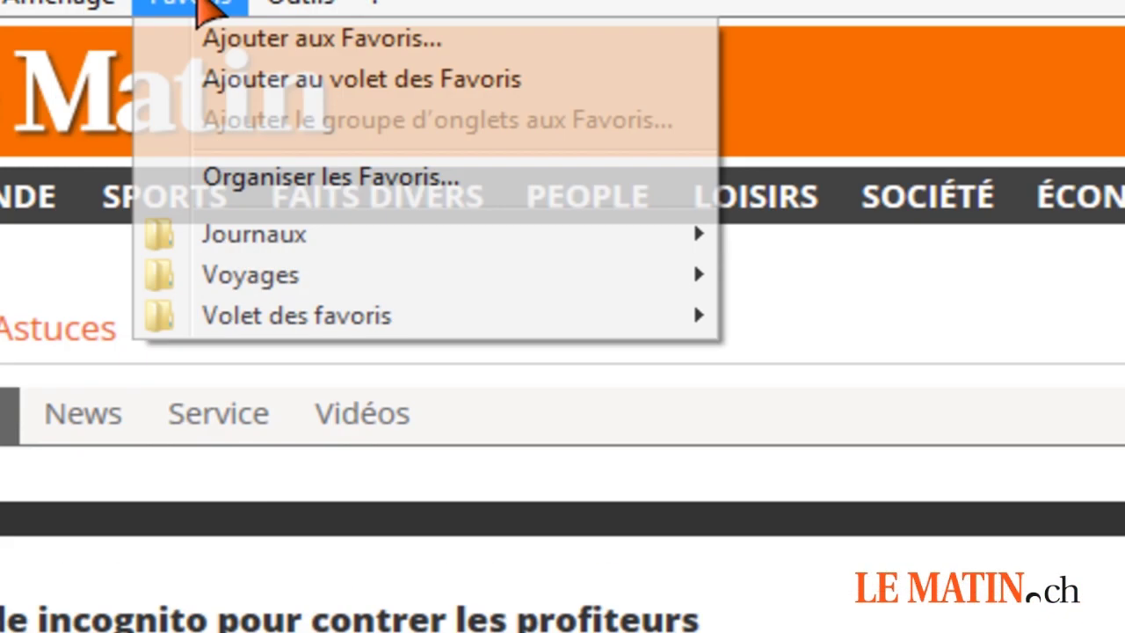
pyautogui.rightClick(273, 405)
pyautogui.press('Escape')
pyautogui.press('Escape')
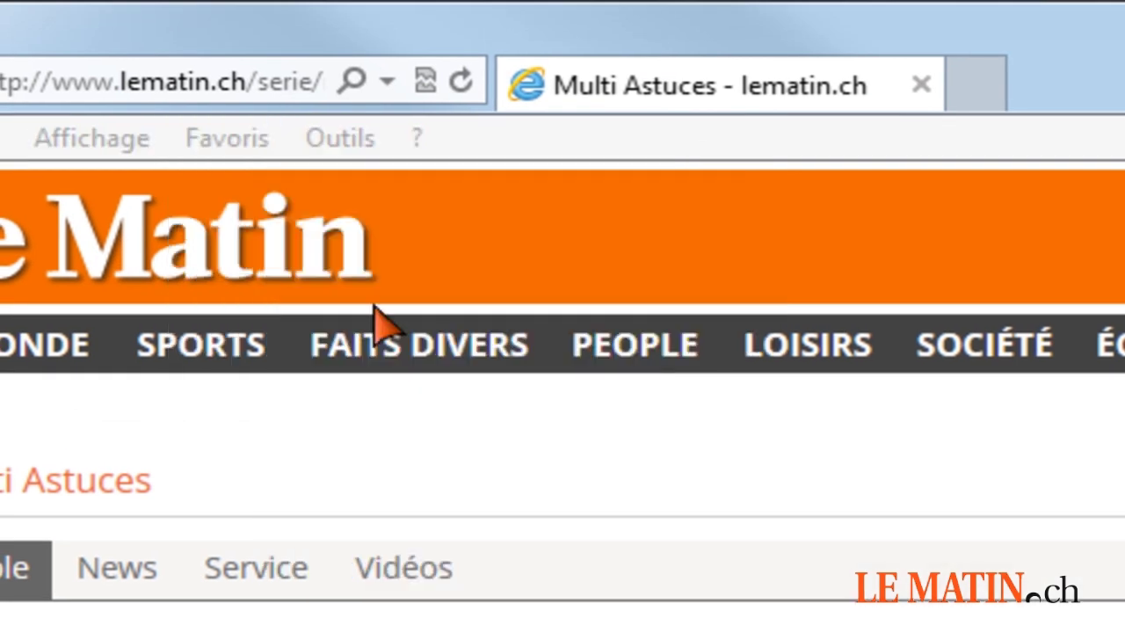
pyautogui.click(228, 146)
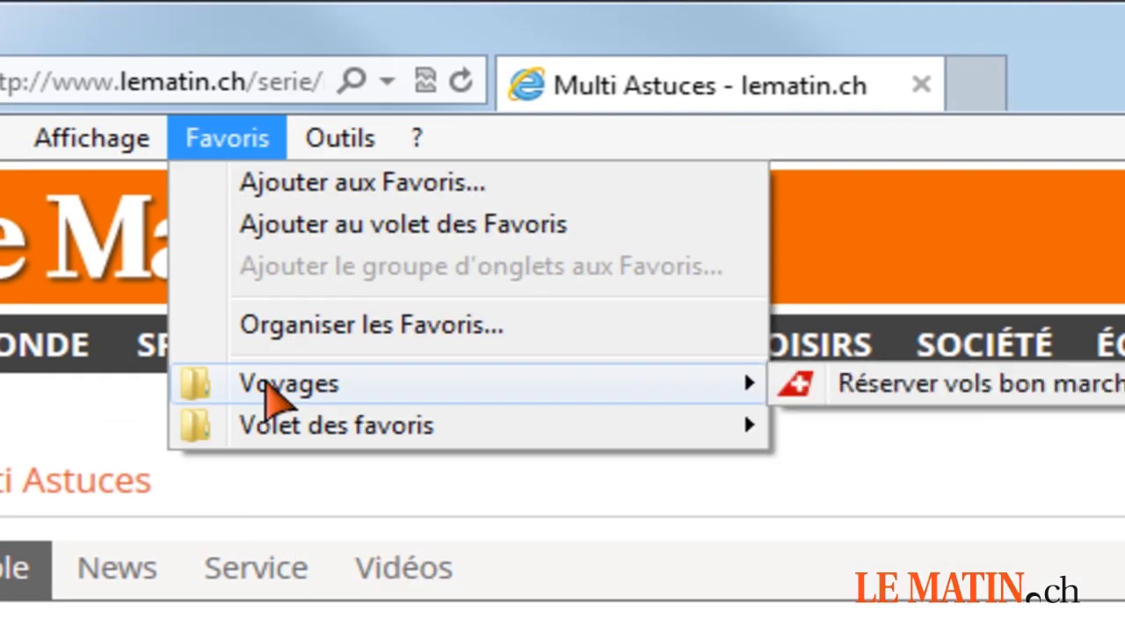
pyautogui.rightClick(272, 397)
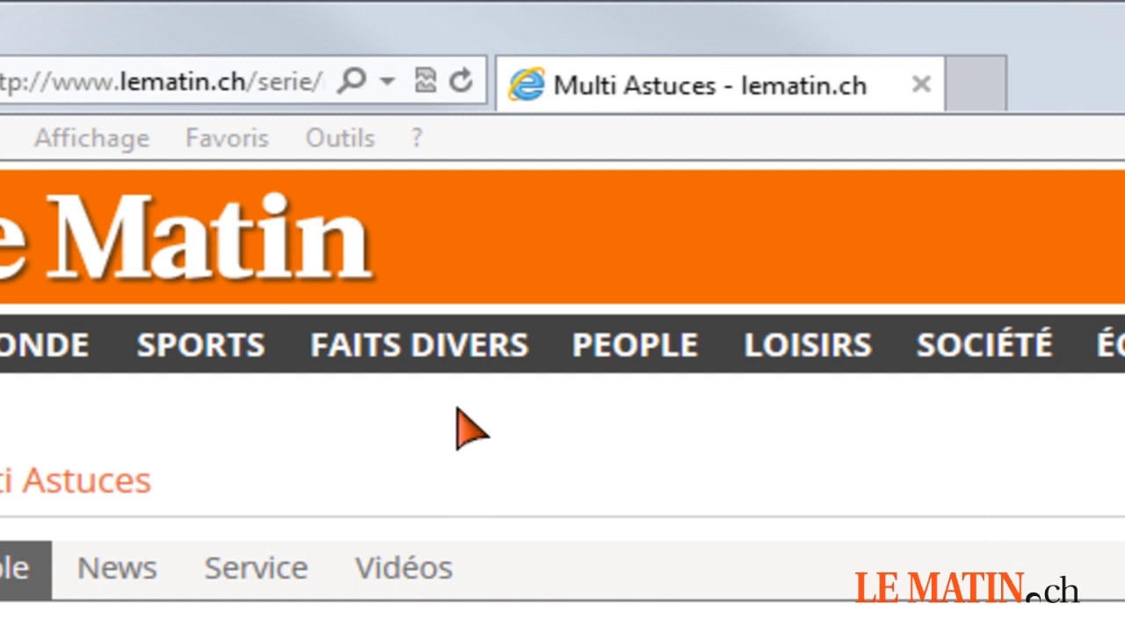
pyautogui.click(231, 141)
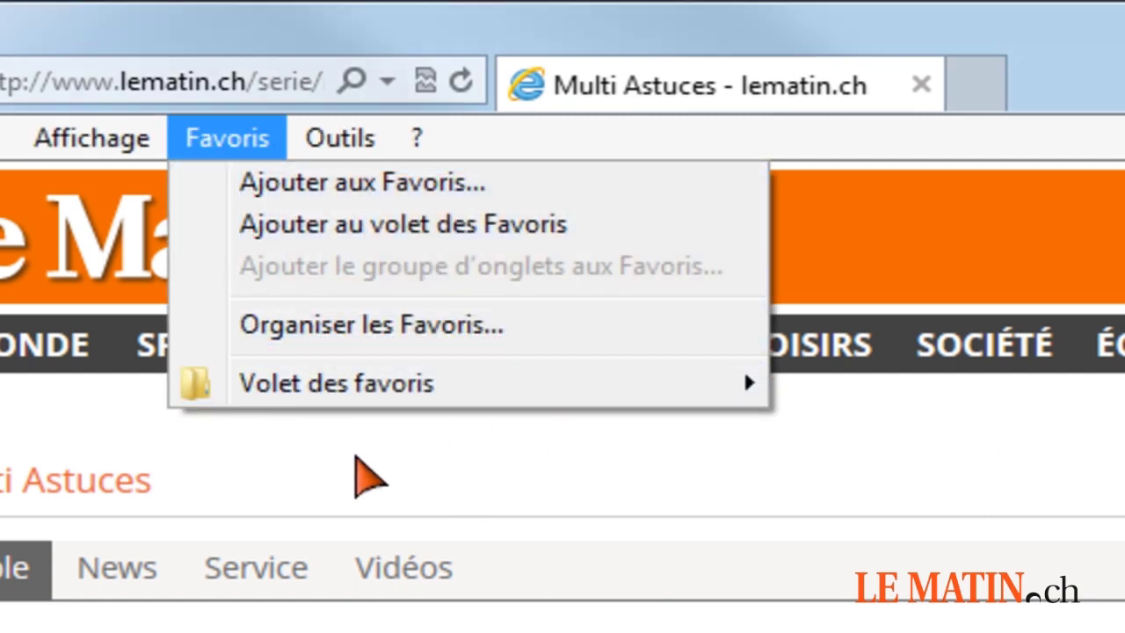
pyautogui.click(359, 460)
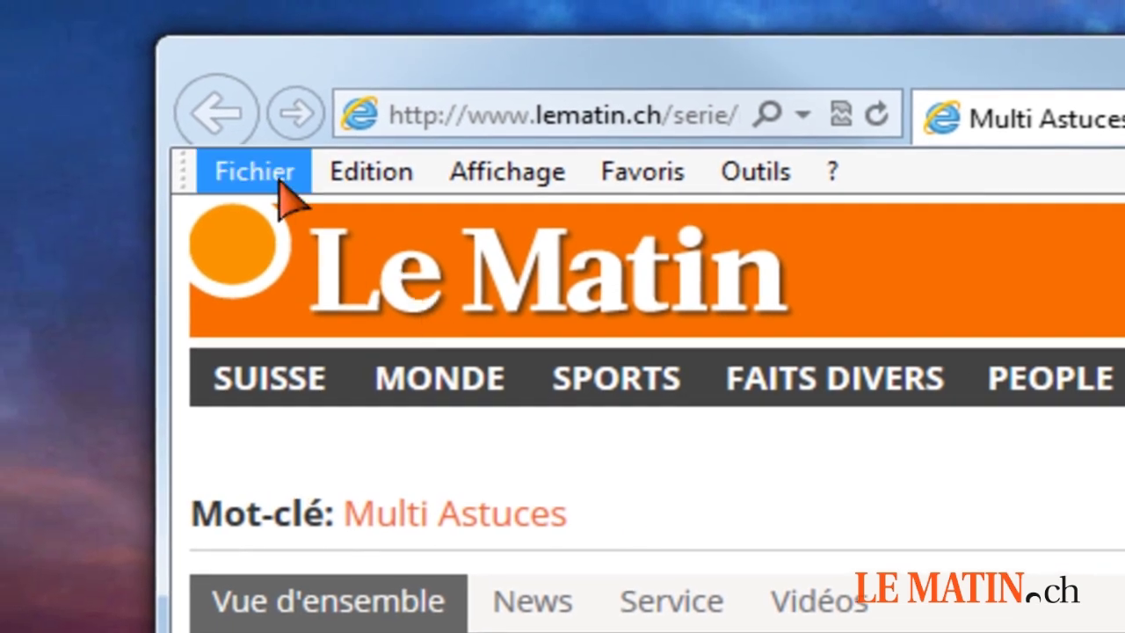
# Step: Start the import and export wizard, choose to import from a file and select Favoris as the content to import
pyautogui.click(45, 160)
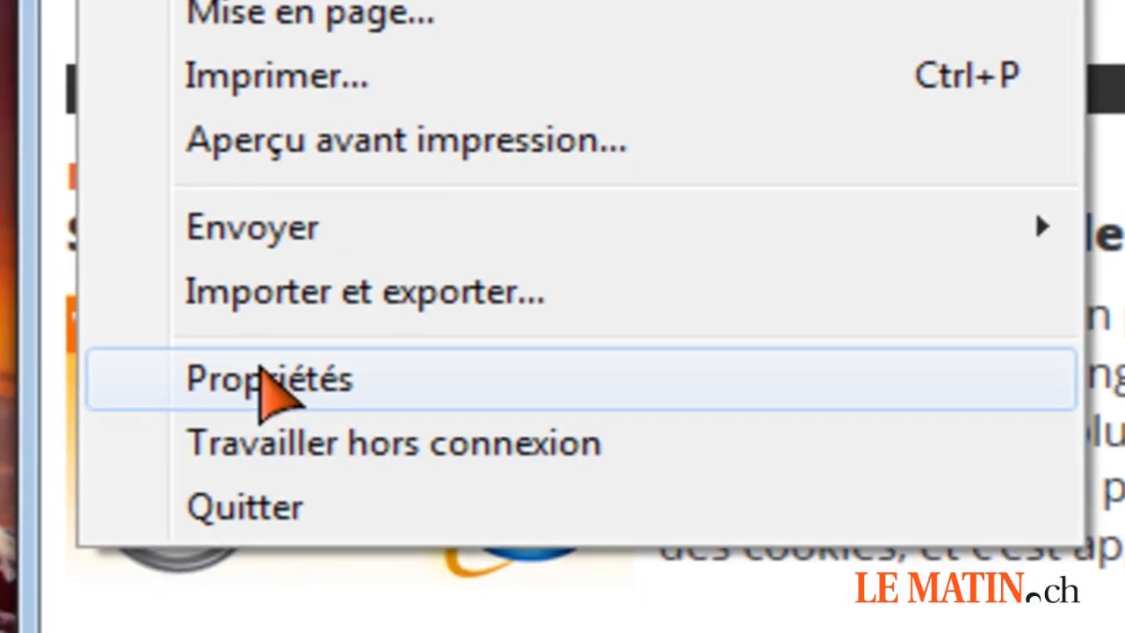
pyautogui.click(424, 299)
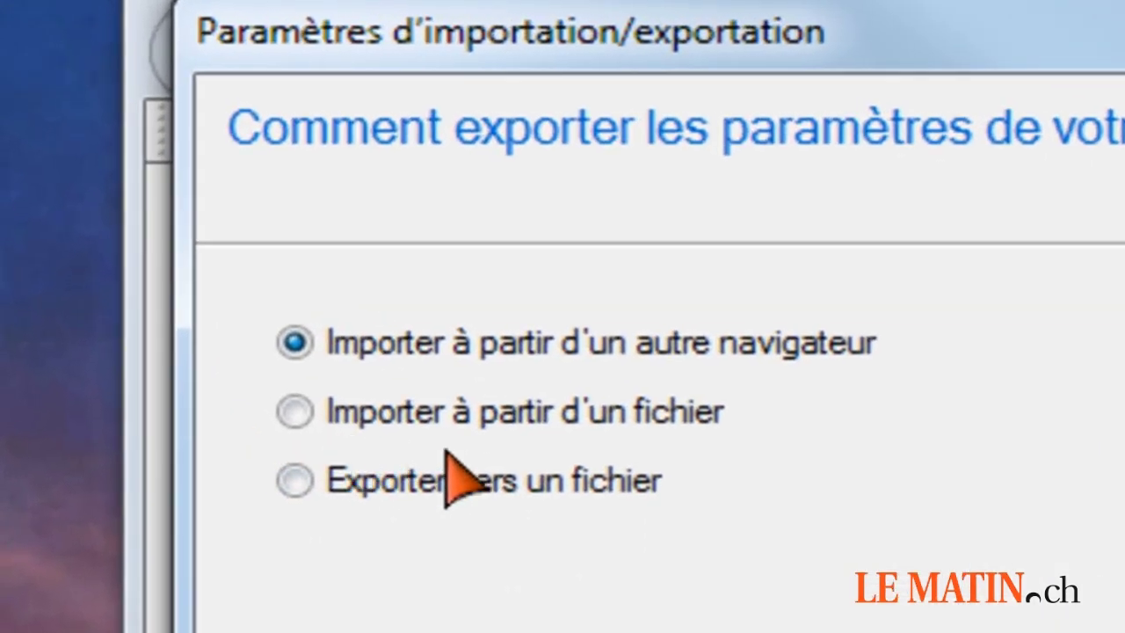
pyautogui.click(297, 410)
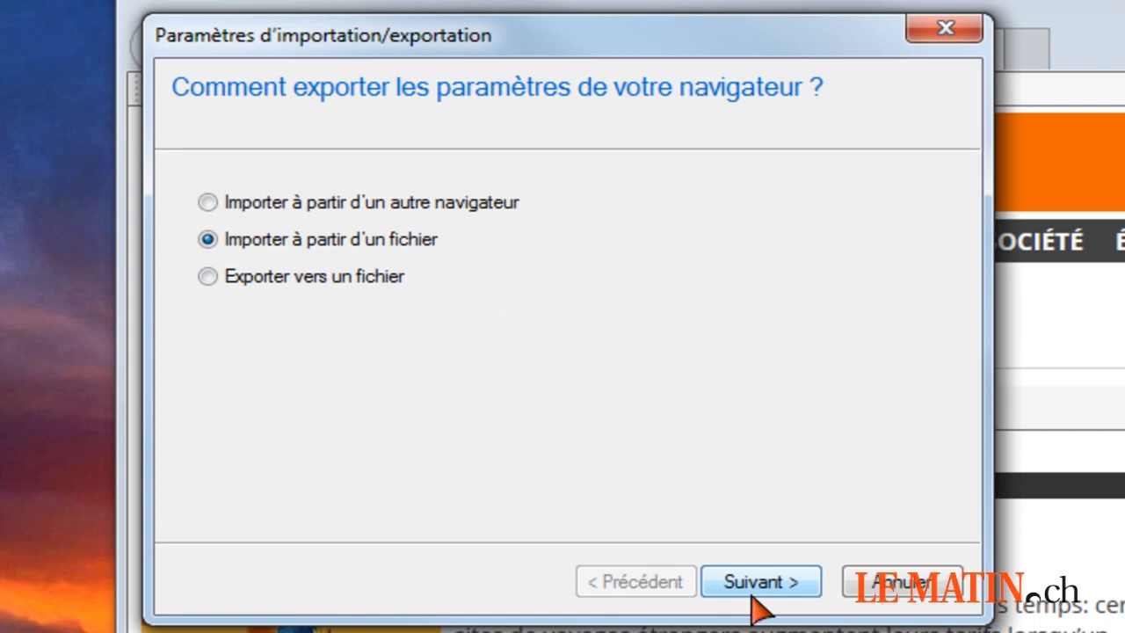
pyautogui.click(754, 594)
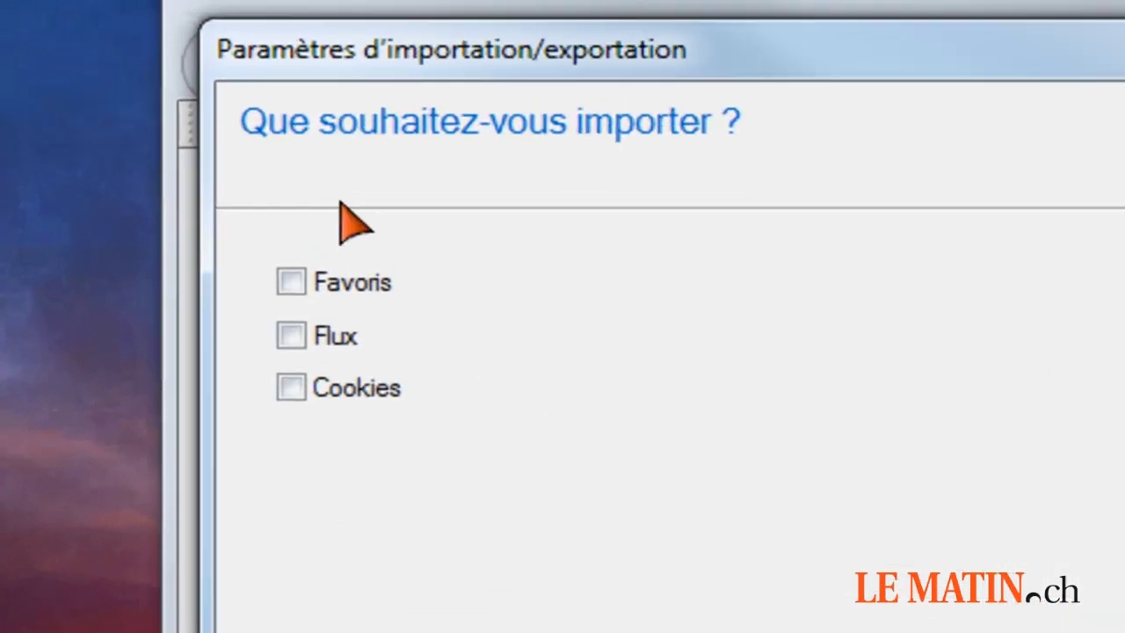
pyautogui.click(361, 350)
pyautogui.click(763, 576)
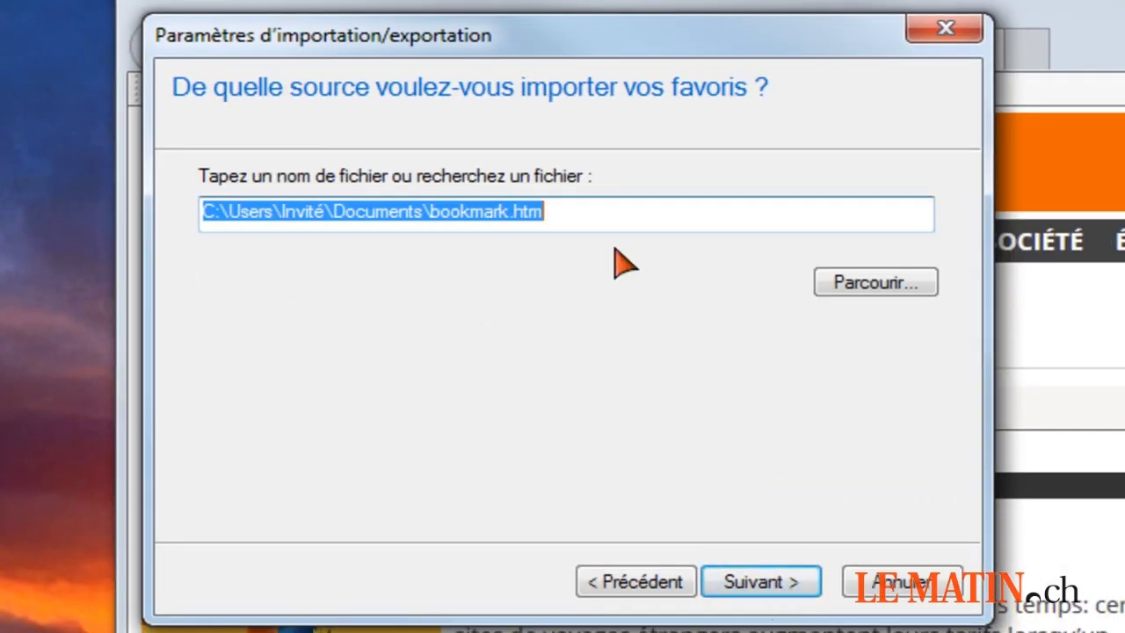
# Step: Choose the bookmark_IE file in the documents folder as the source of the favorites import
pyautogui.click(840, 285)
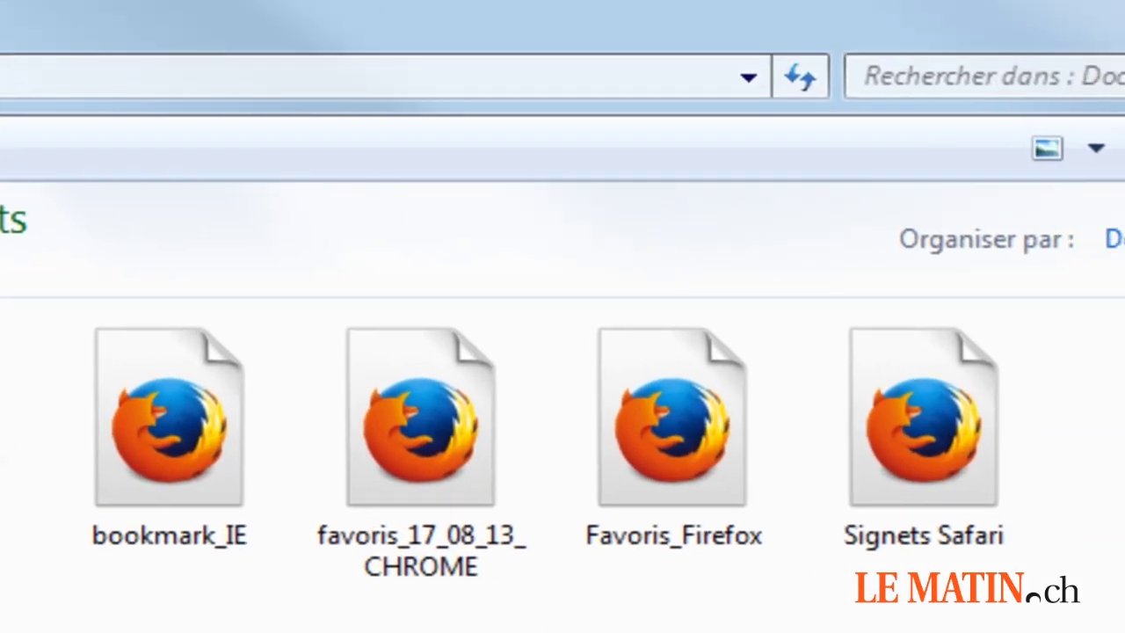
pyautogui.click(167, 502)
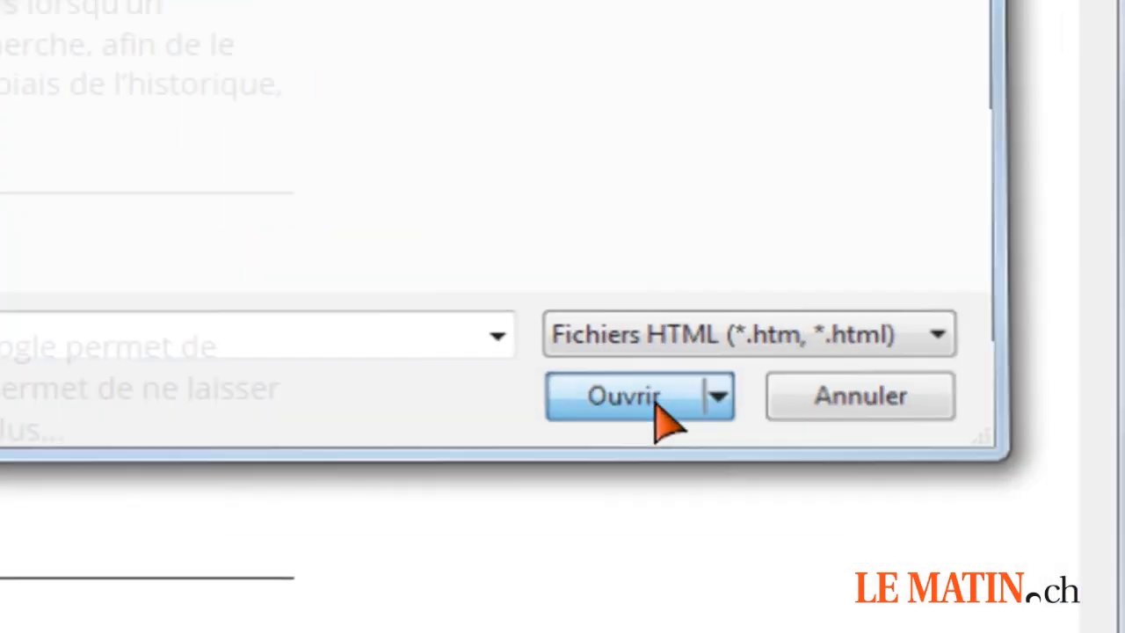
pyautogui.click(587, 369)
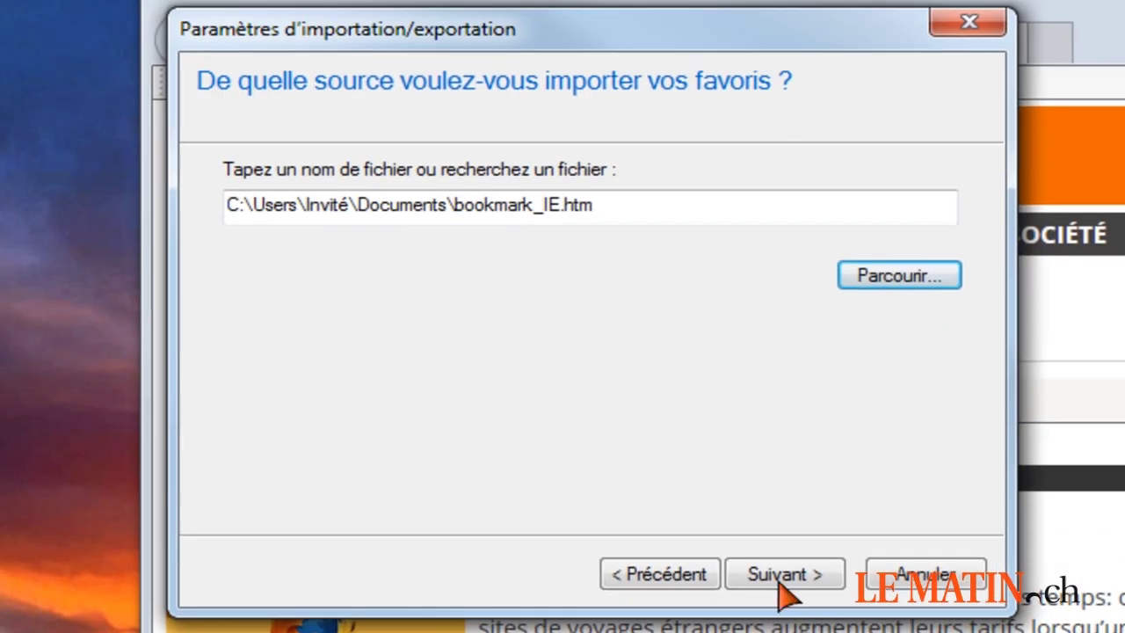
# Step: Import the favorites into the Favoris folder, finish the wizard and check the Voyages folder in the favorites
pyautogui.click(778, 582)
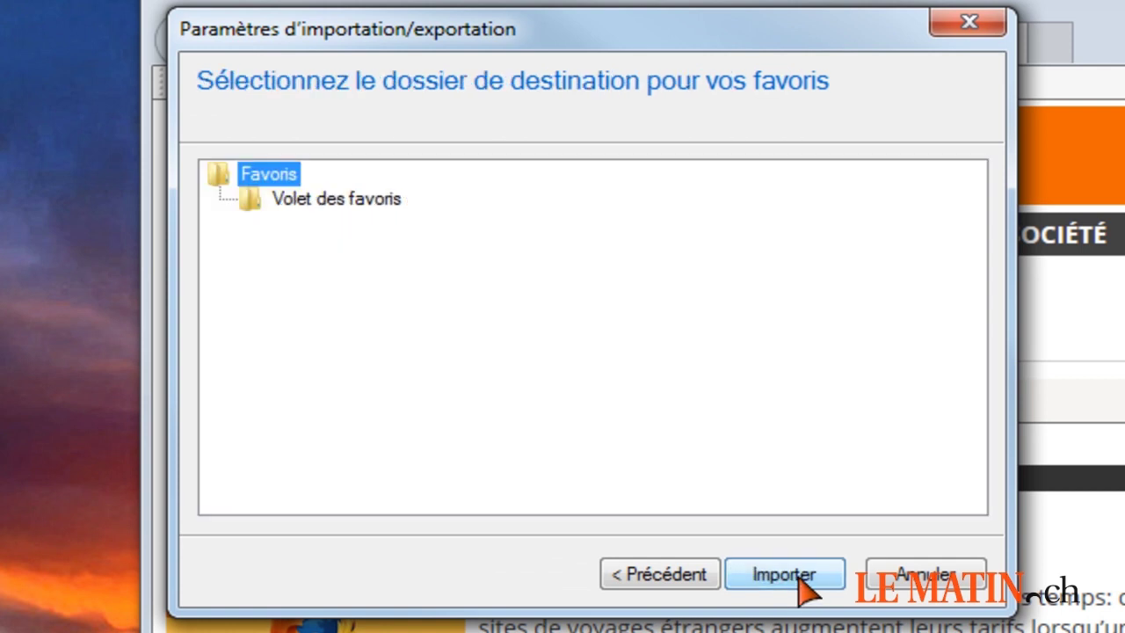
pyautogui.click(761, 580)
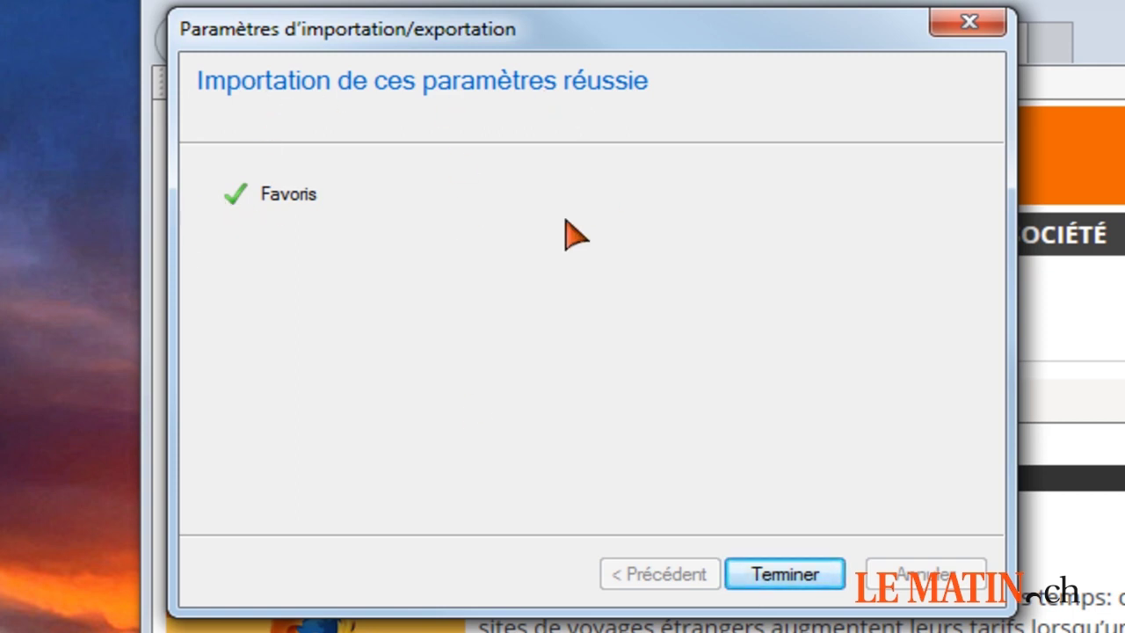
pyautogui.click(781, 577)
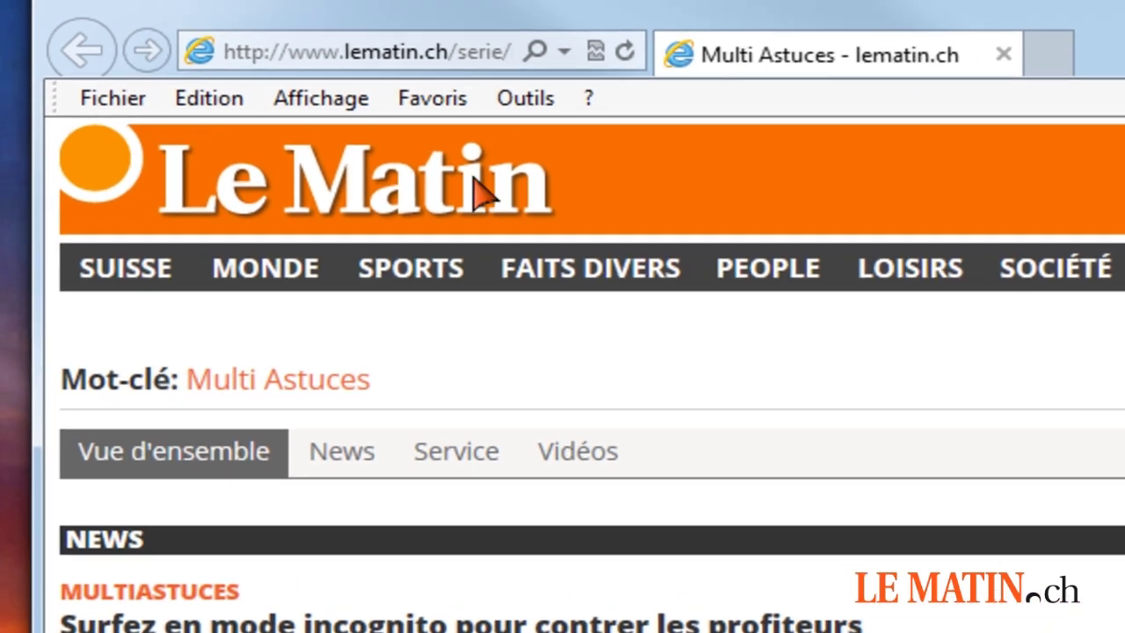
pyautogui.click(455, 96)
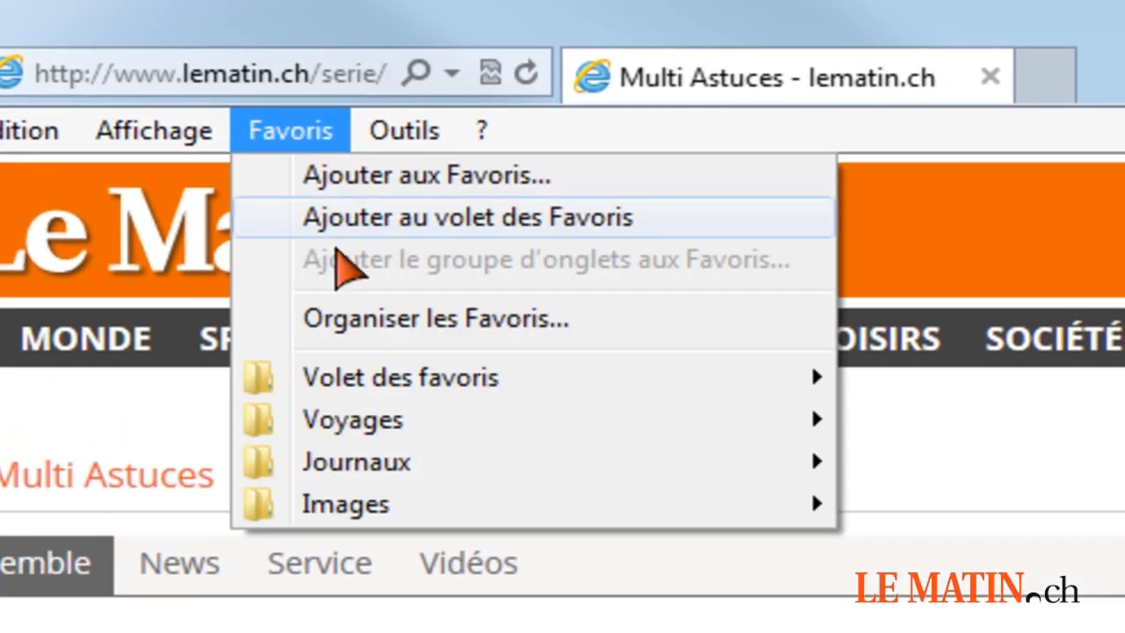
pyautogui.moveTo(356, 428)
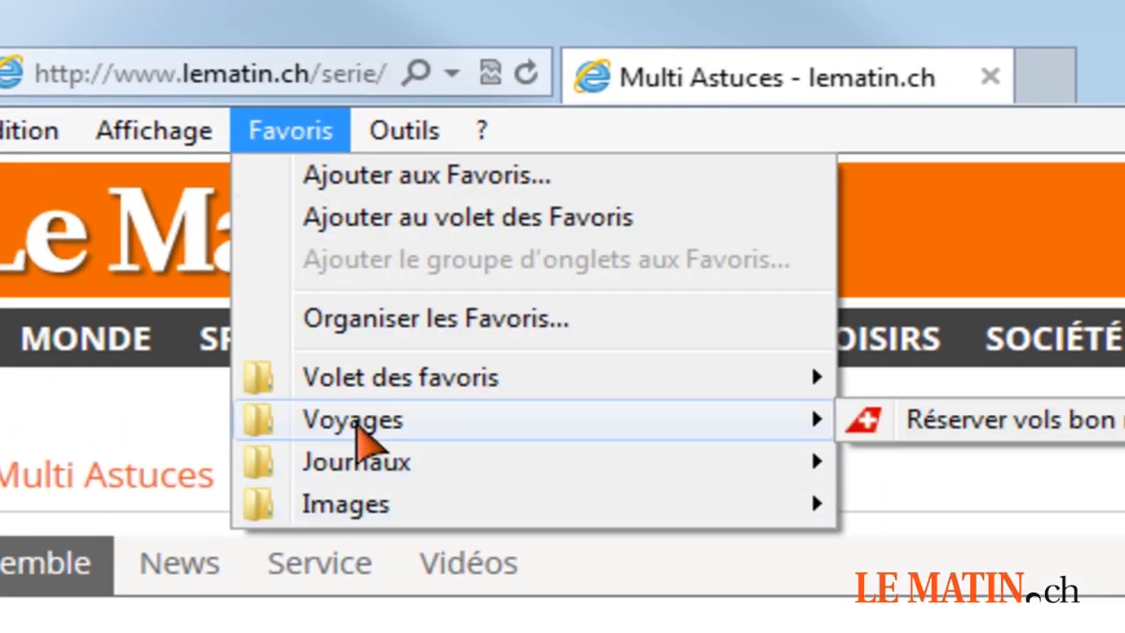
pyautogui.press('Escape')
pyautogui.press('Escape')
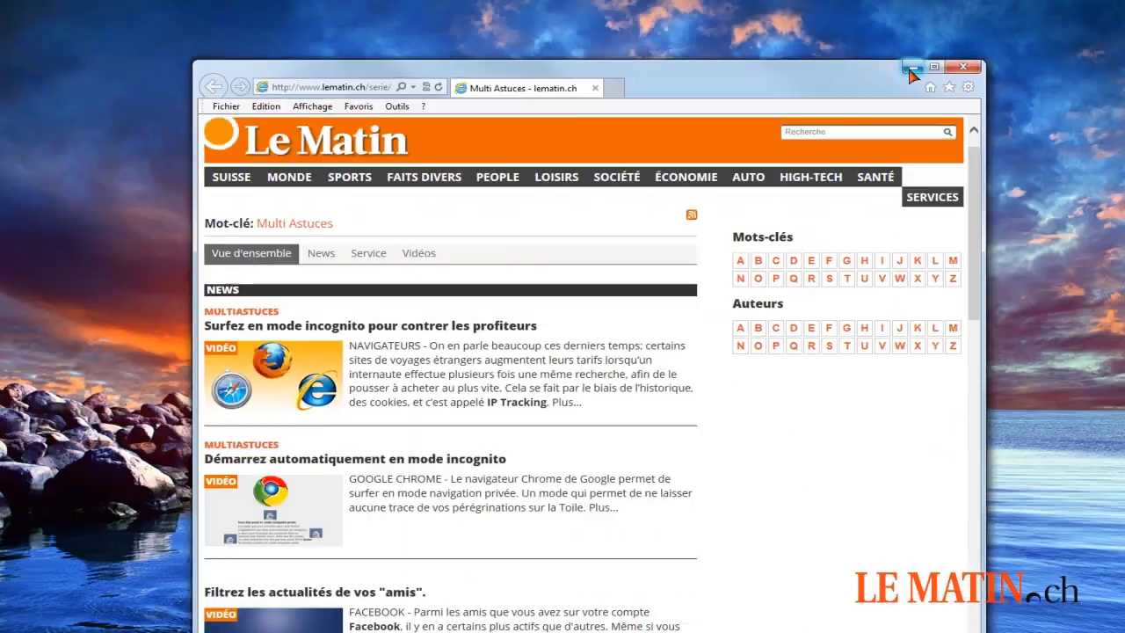
# Step: Minimize Internet Explorer, switch to Safari and import the exported Safari bookmarks file
pyautogui.click(911, 68)
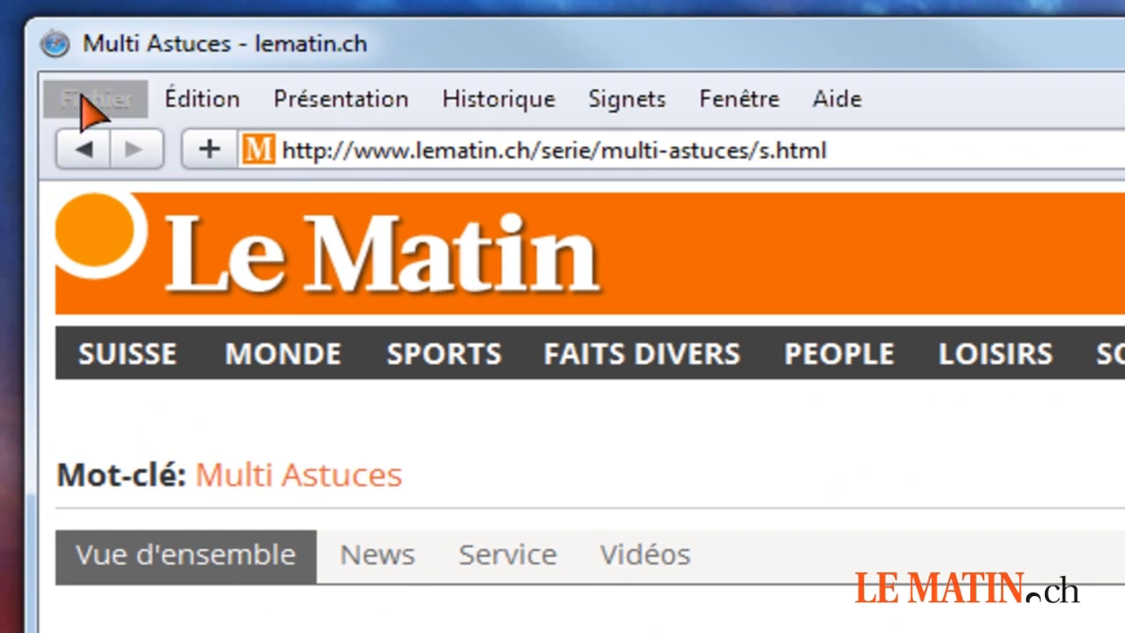
pyautogui.click(95, 100)
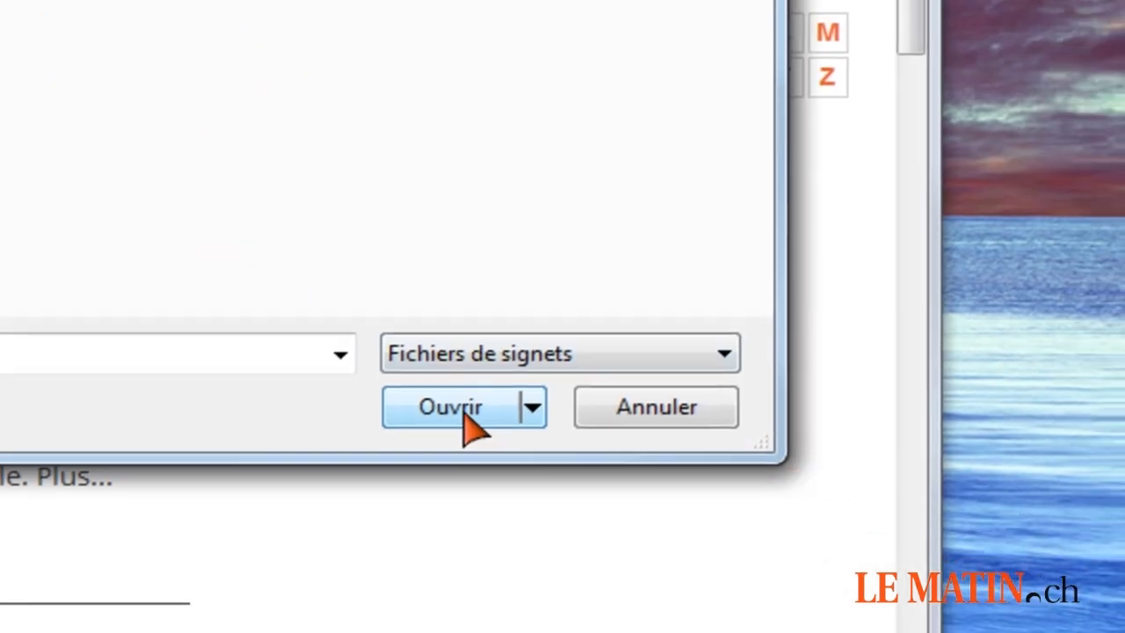
pyautogui.click(528, 519)
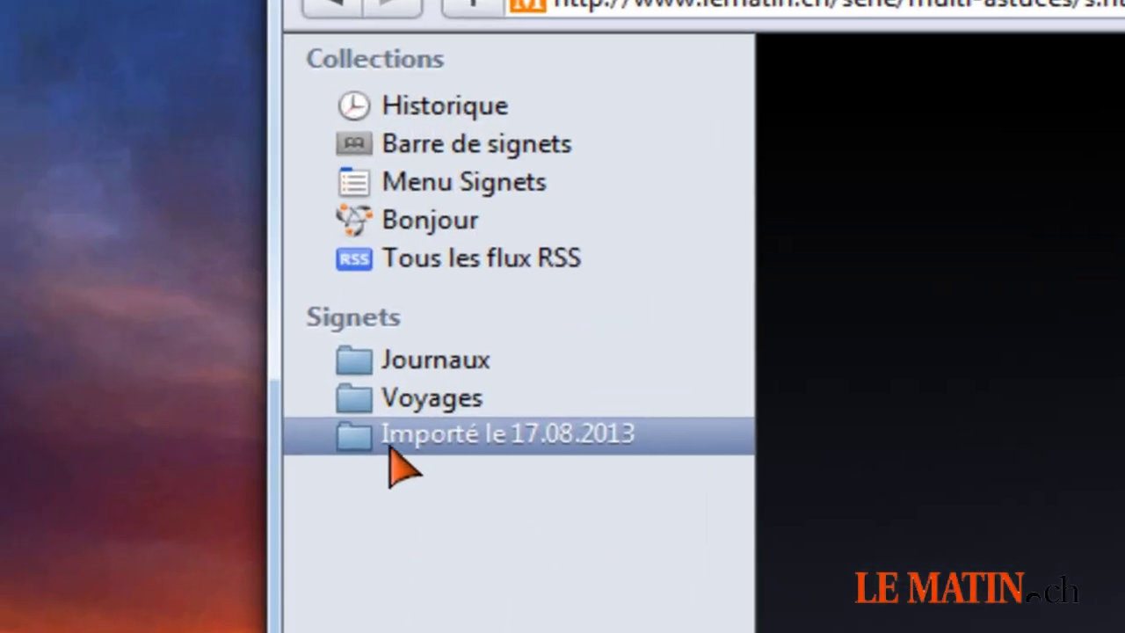
# Step: Open the folder Importé le 17.08.2013 and delete the original Journaux and Voyages folders from the Signets list
pyautogui.click(565, 444)
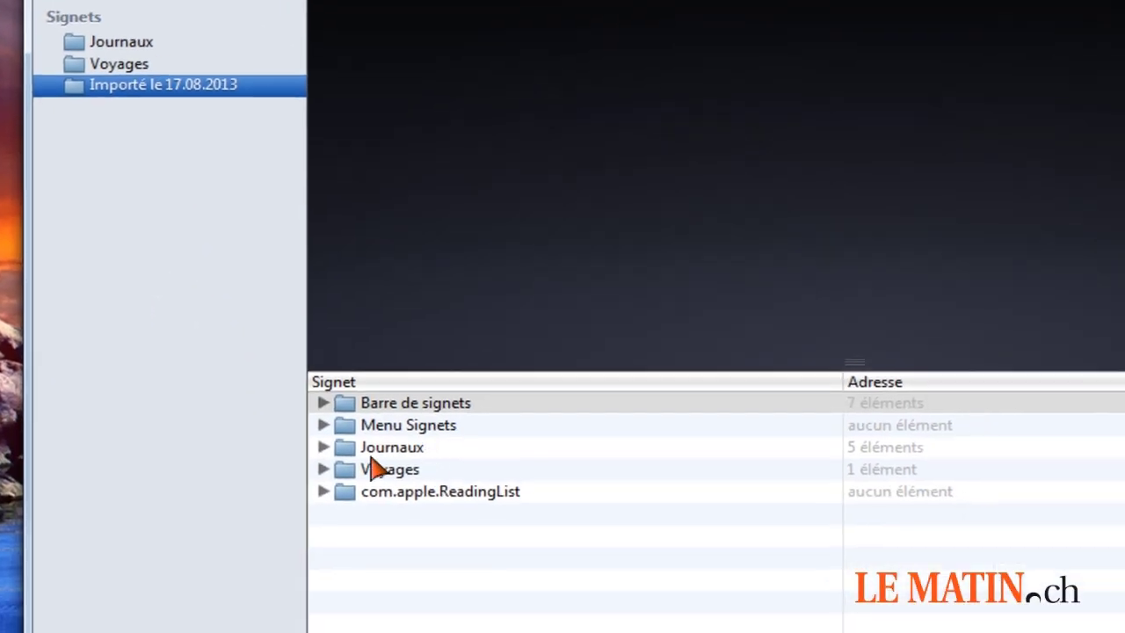
pyautogui.click(324, 447)
pyautogui.click(323, 446)
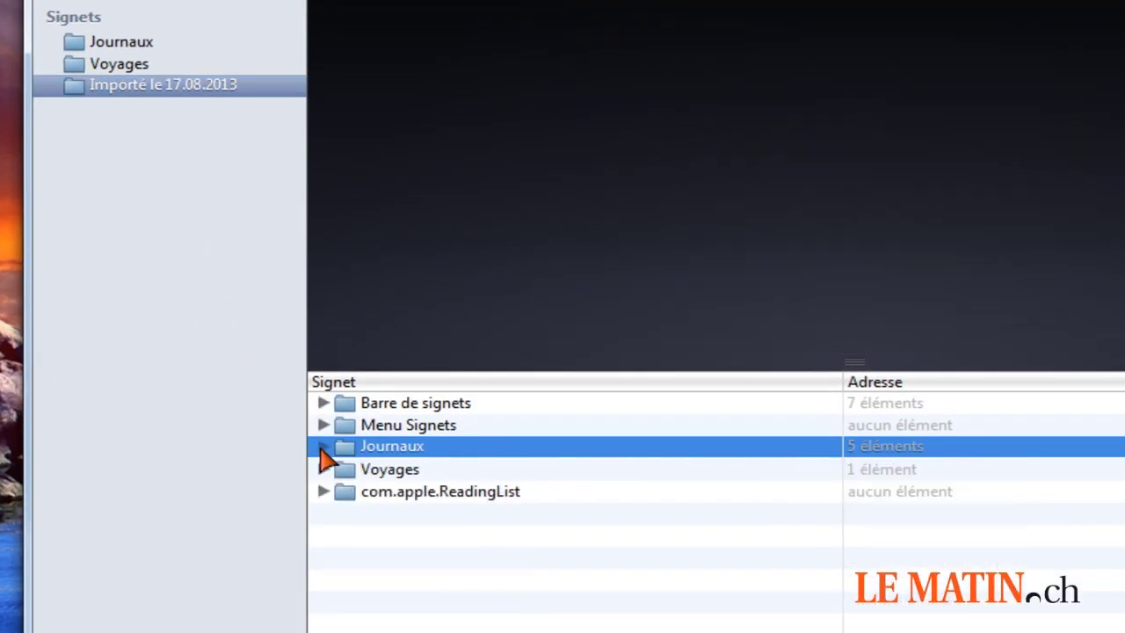
pyautogui.click(146, 397)
pyautogui.click(138, 41)
pyautogui.press('Delete')
pyautogui.press('Delete')
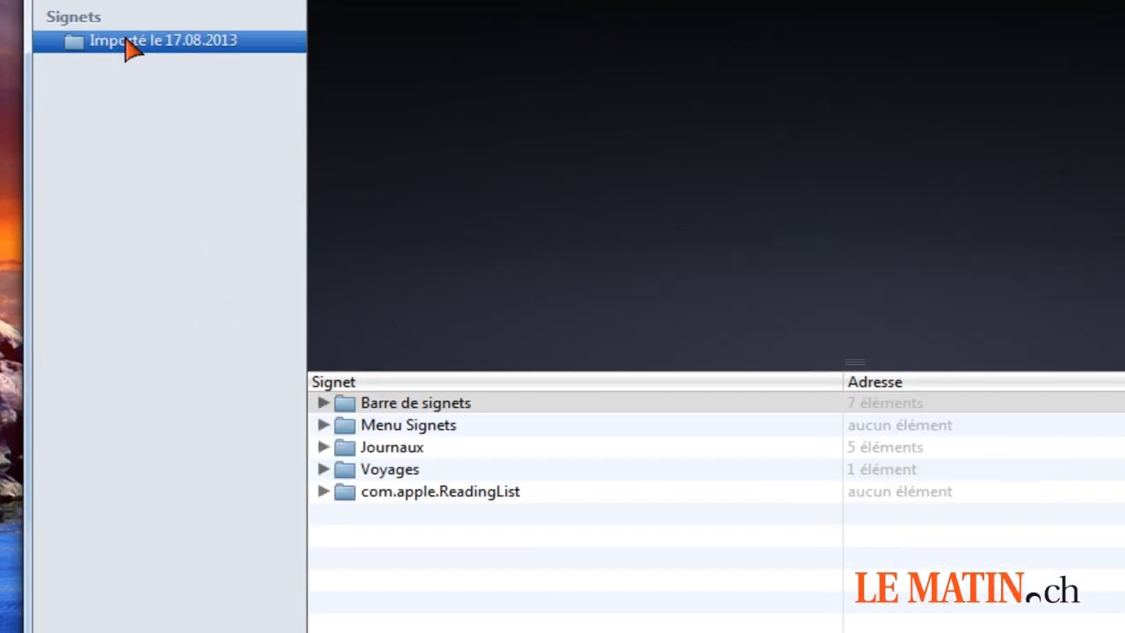
# Step: Move the imported Journaux and Voyages folders into the Signets list and close the browser window
pyautogui.moveTo(407, 448); pyautogui.dragTo(169, 163)
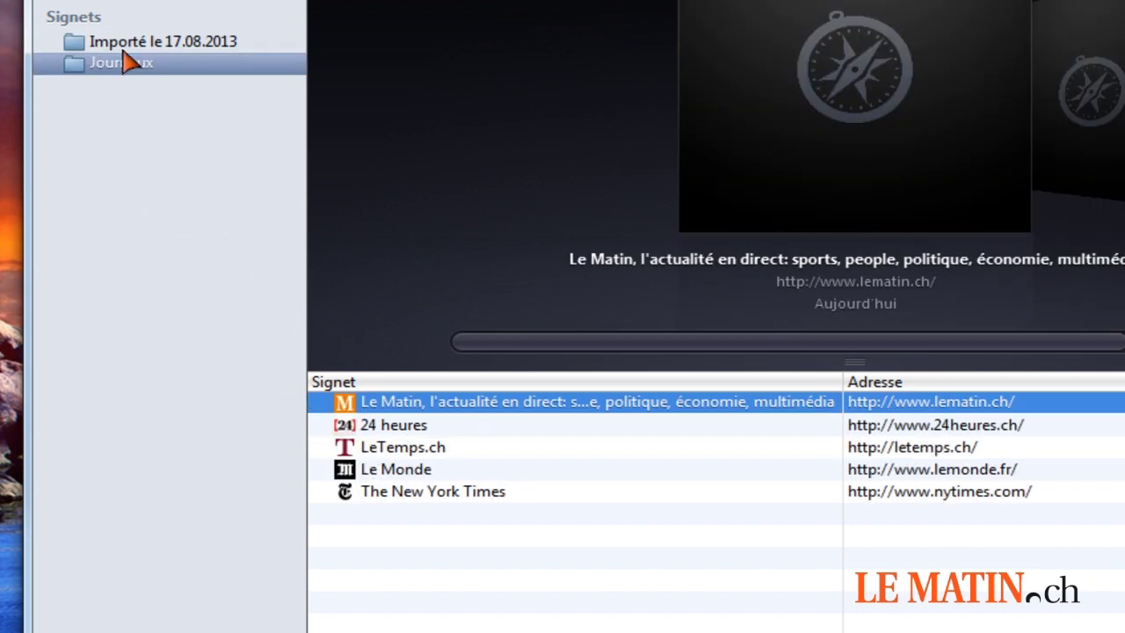
pyautogui.press('Up')
pyautogui.moveTo(389, 448); pyautogui.dragTo(148, 160)
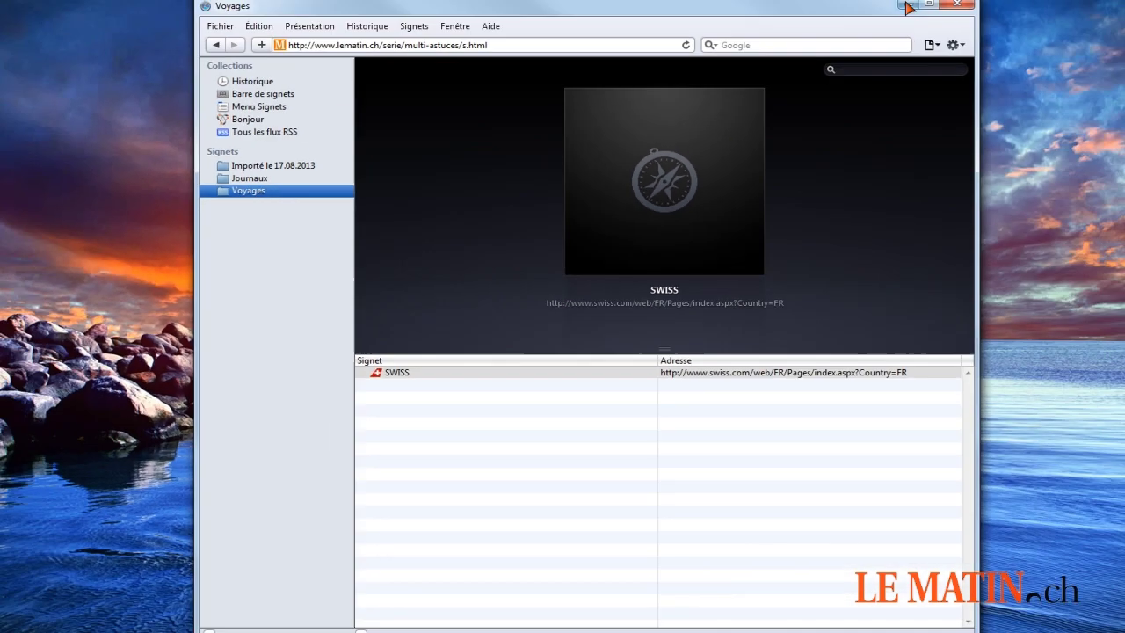
pyautogui.hotkey('alt', 'F4')
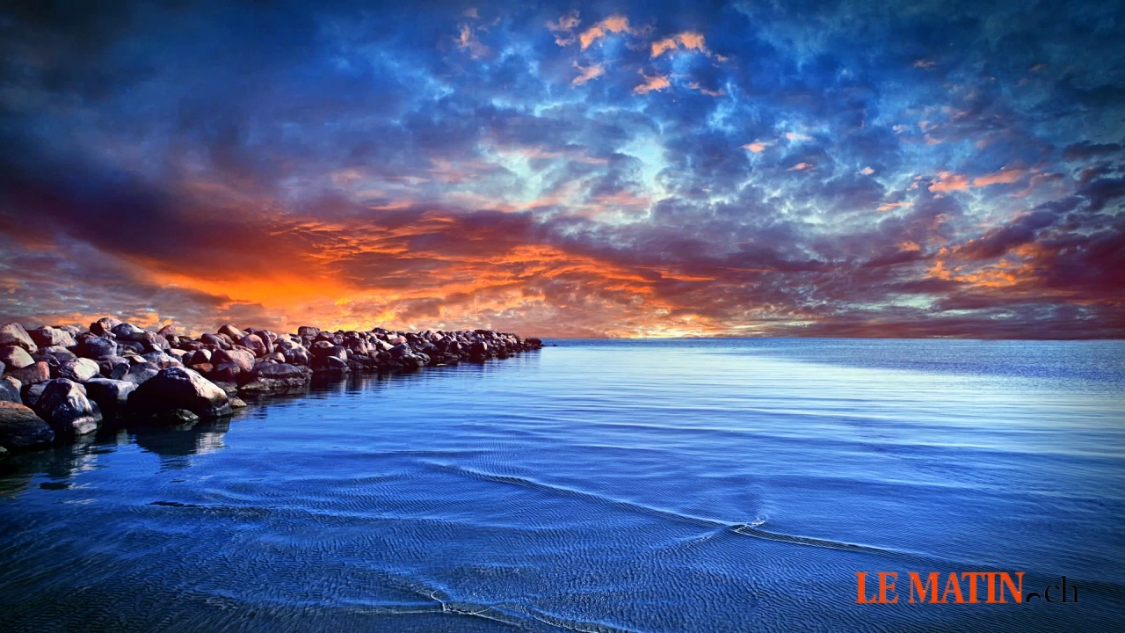